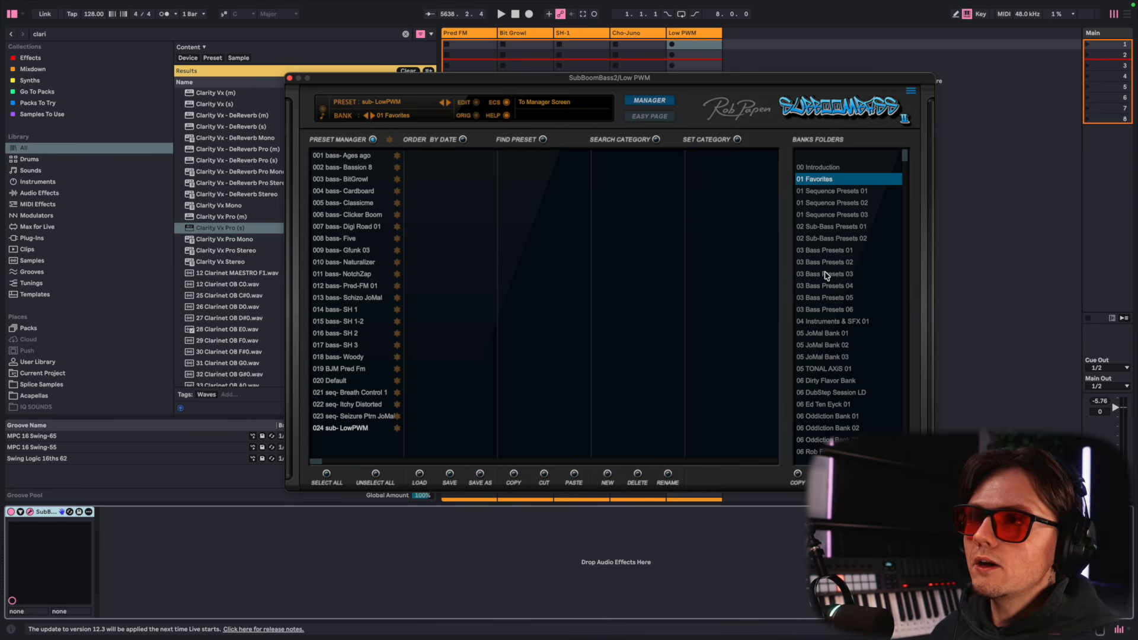
# Browse the 01 Sequence Presets 01 and 02 Sub-Bass Presets 01 banks, and load the BassPulsa sub preset
pyautogui.click(818, 192)
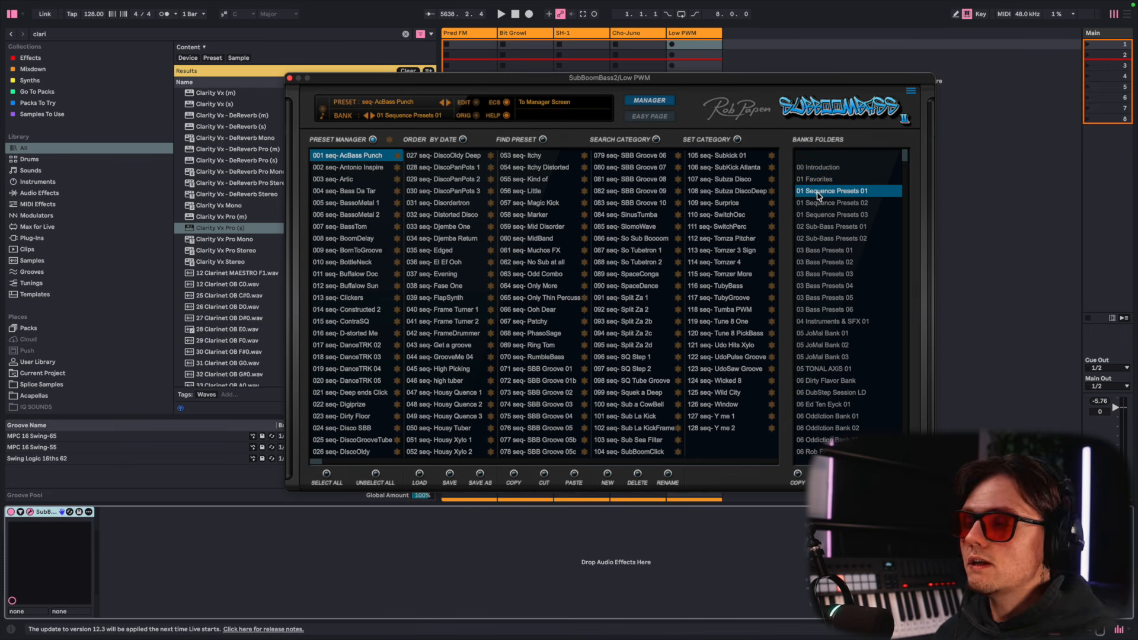
pyautogui.click(832, 227)
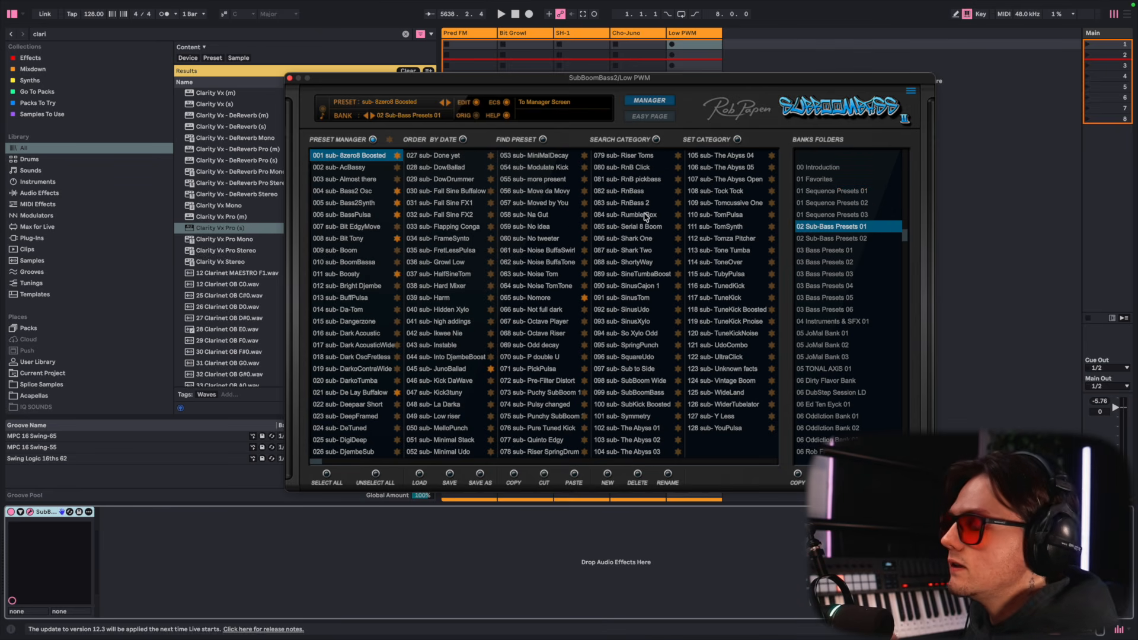
pyautogui.click(367, 216)
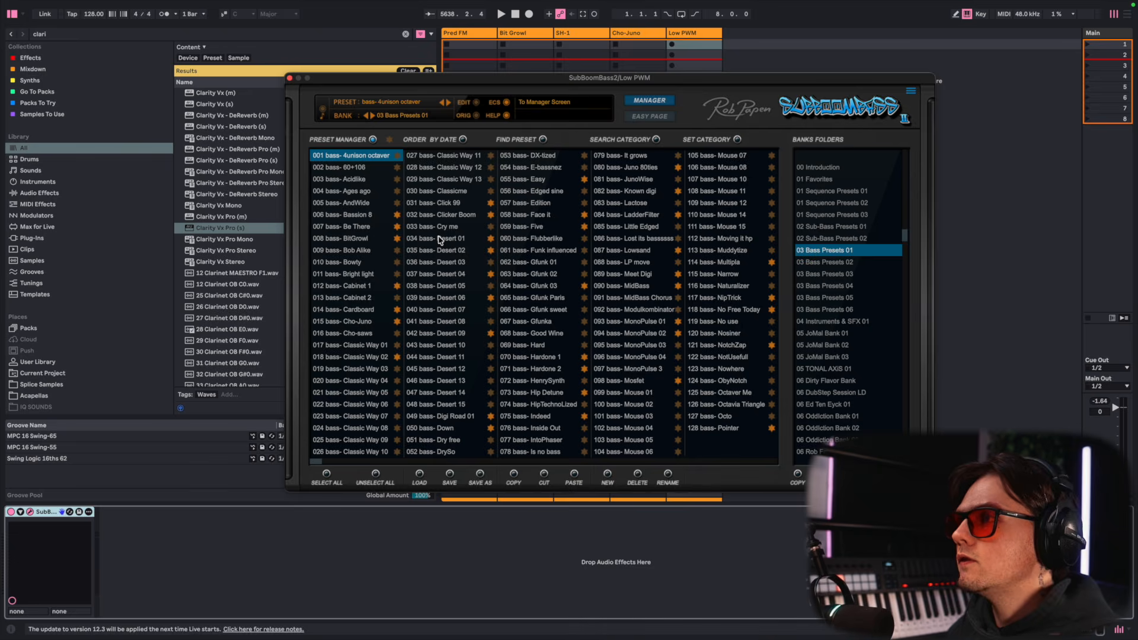
# Audition Desert 01 and BitGrowl from 03 Bass Presets 01, and SH 1 and Smart from 03 Bass Presets 03
pyautogui.click(439, 239)
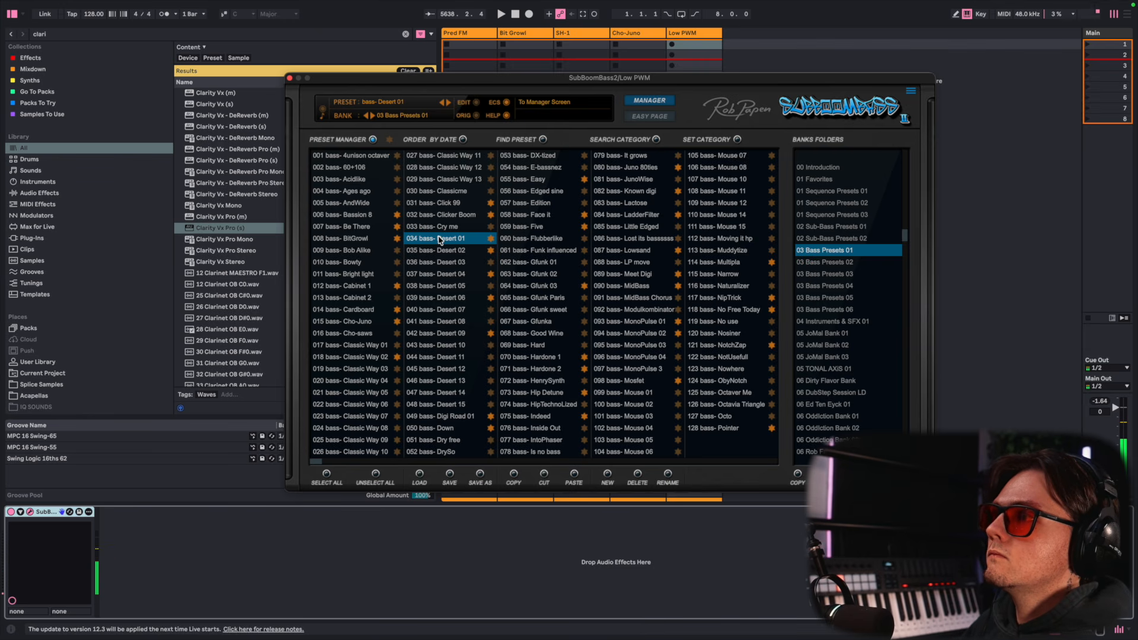
pyautogui.click(349, 240)
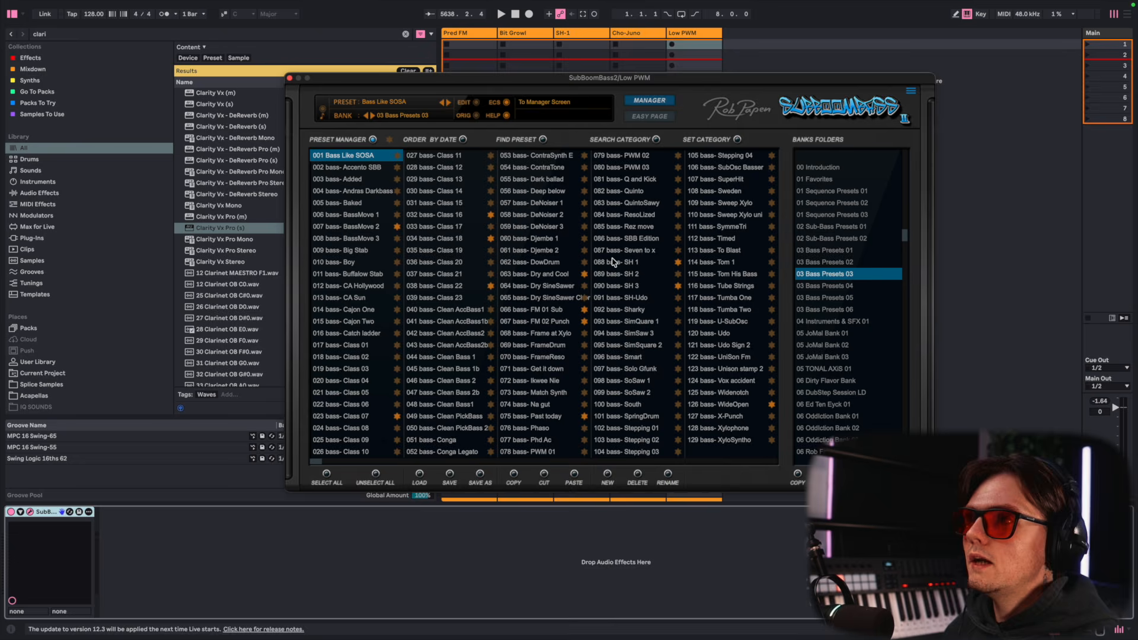
pyautogui.click(614, 261)
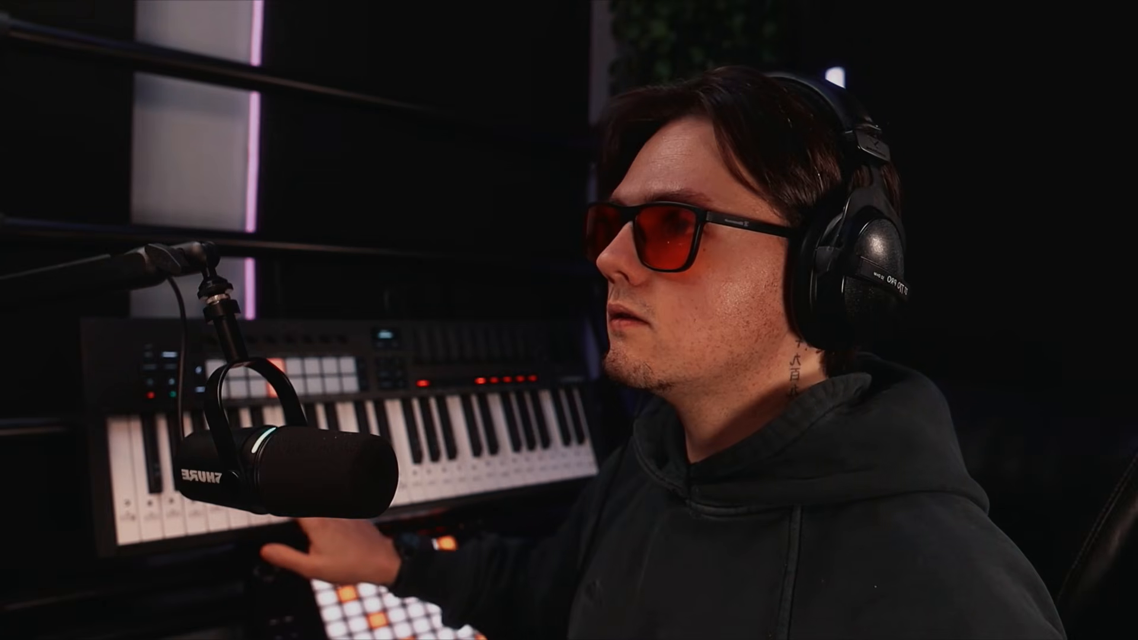
pyautogui.click(617, 356)
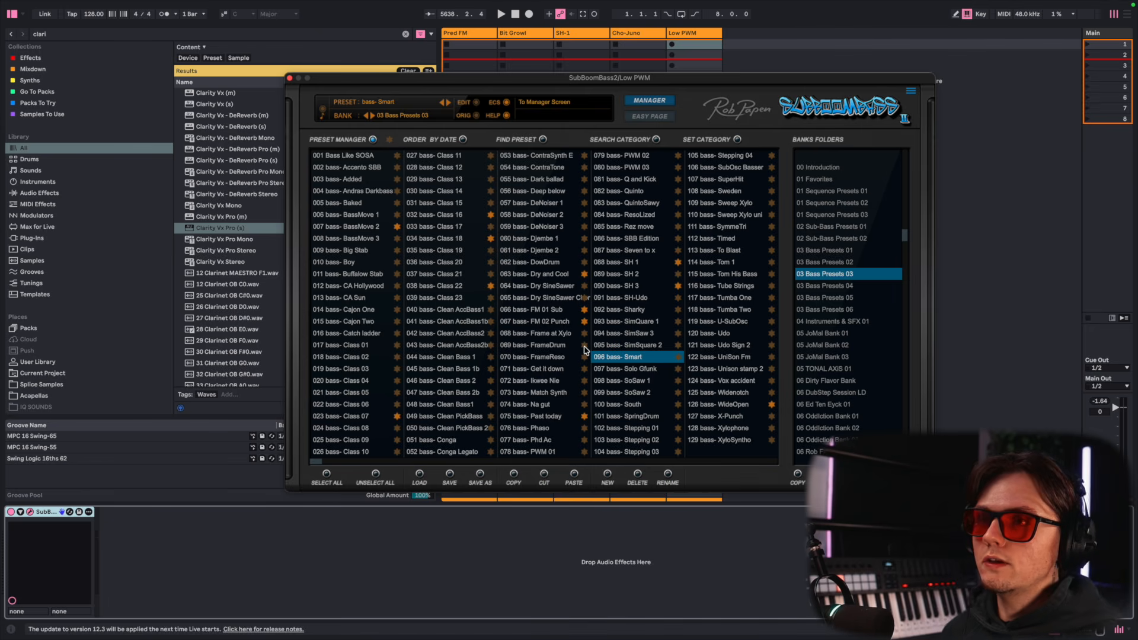
# Open the 01 Favorites bank and search presets by category for the Analog Bass type
pyautogui.click(826, 180)
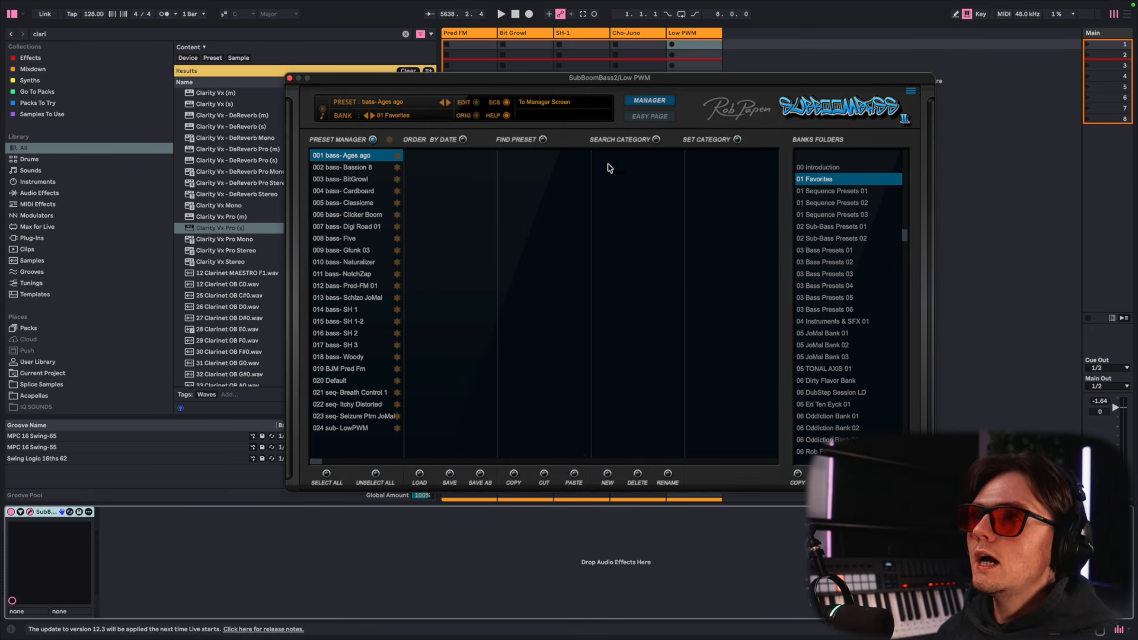
pyautogui.click(656, 140)
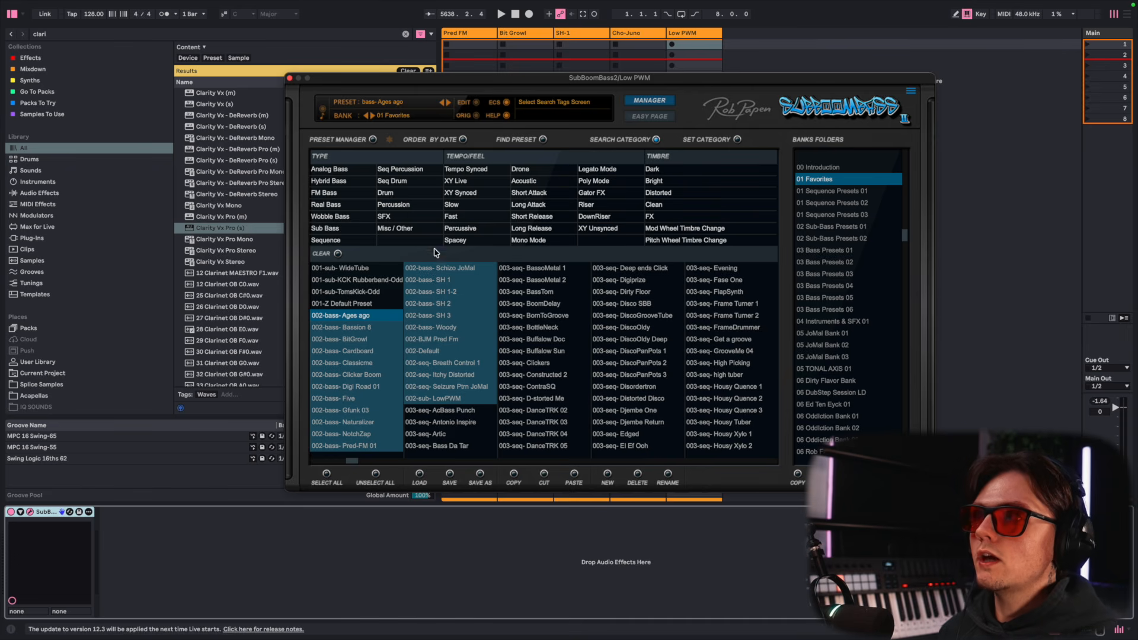
pyautogui.click(337, 171)
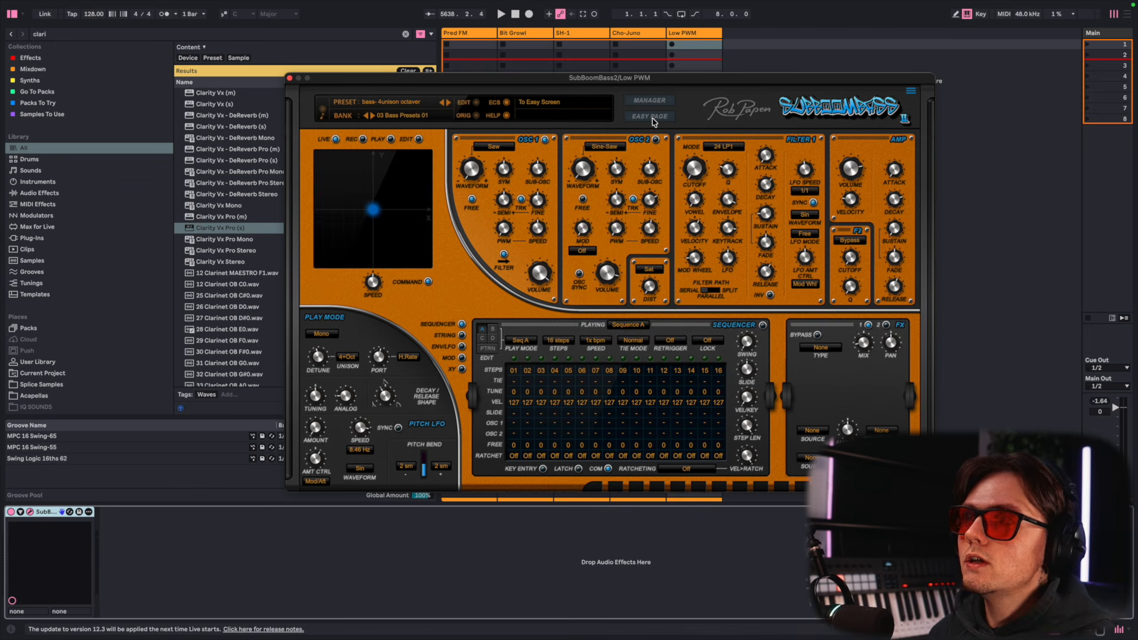
# Switch the synth to its Easy Page view and adjust the Filter 1 cutoff and envelope amount
pyautogui.click(652, 117)
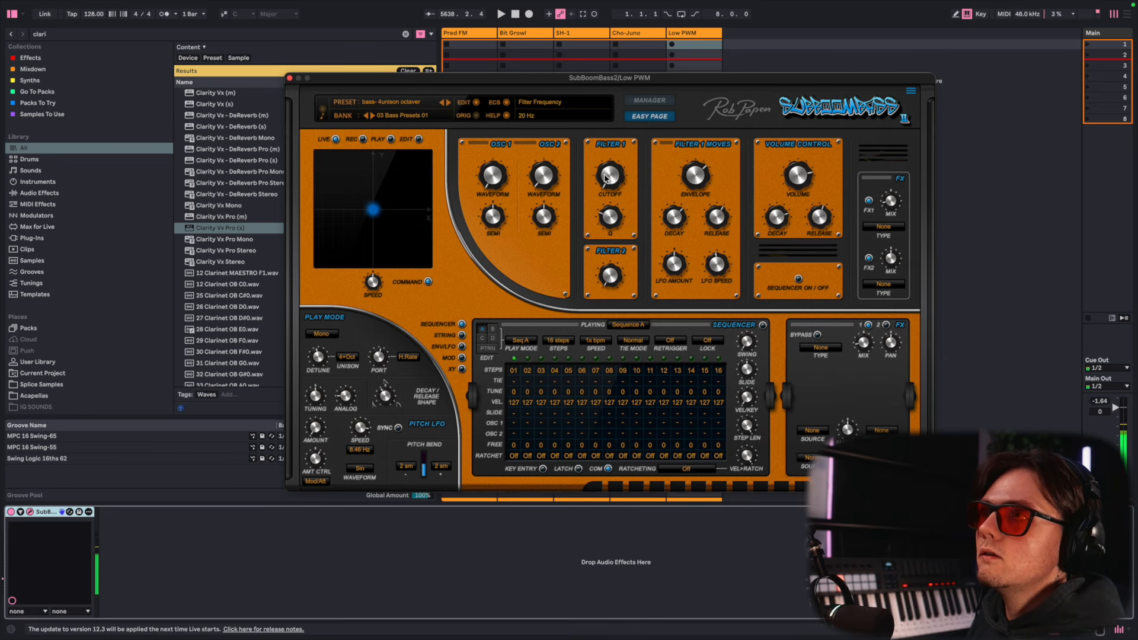
pyautogui.moveTo(606, 174); pyautogui.dragTo(619, 139)
pyautogui.moveTo(685, 163); pyautogui.dragTo(697, 208)
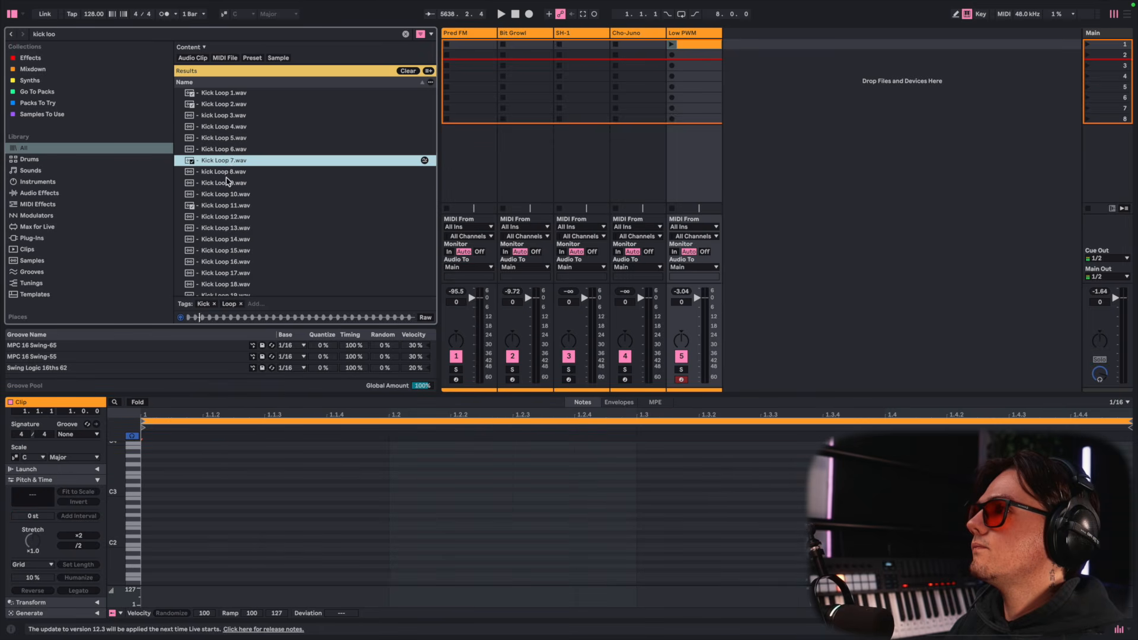
# Add Kick Loop 9.wav as a new audio track and launch it together with the Low PWM clip
pyautogui.click(226, 183)
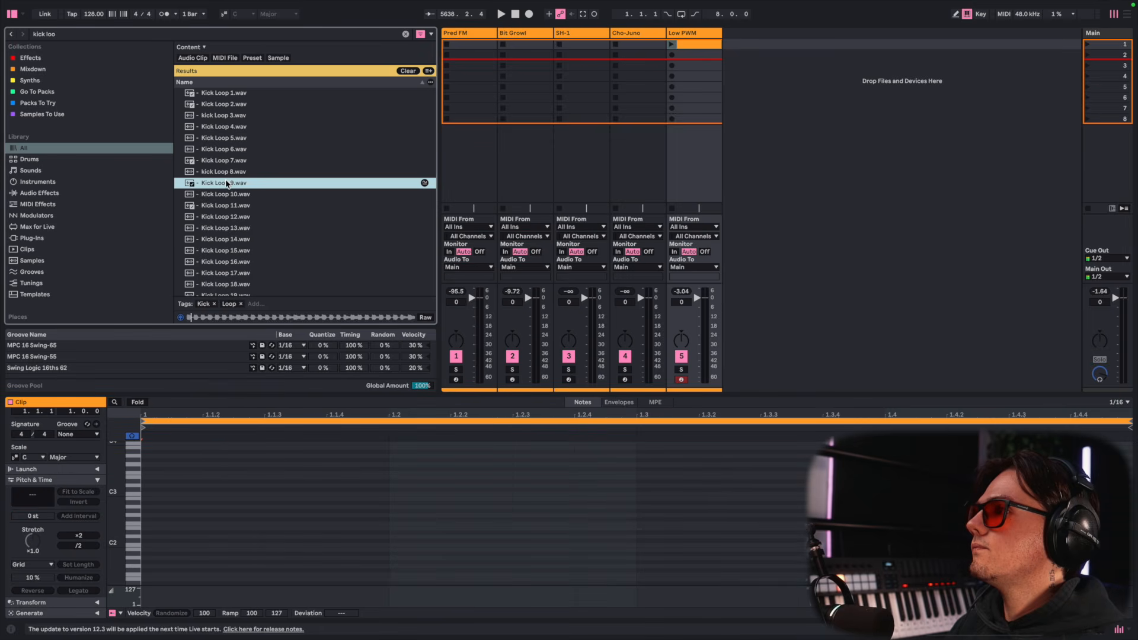
pyautogui.moveTo(227, 185); pyautogui.dragTo(732, 52)
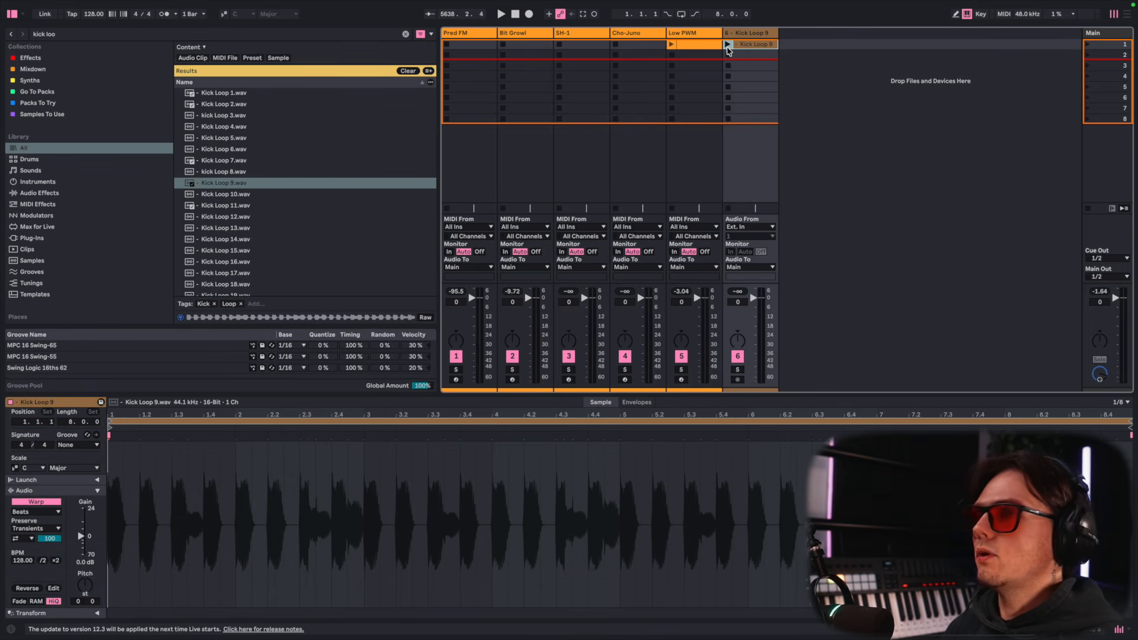
pyautogui.click(727, 44)
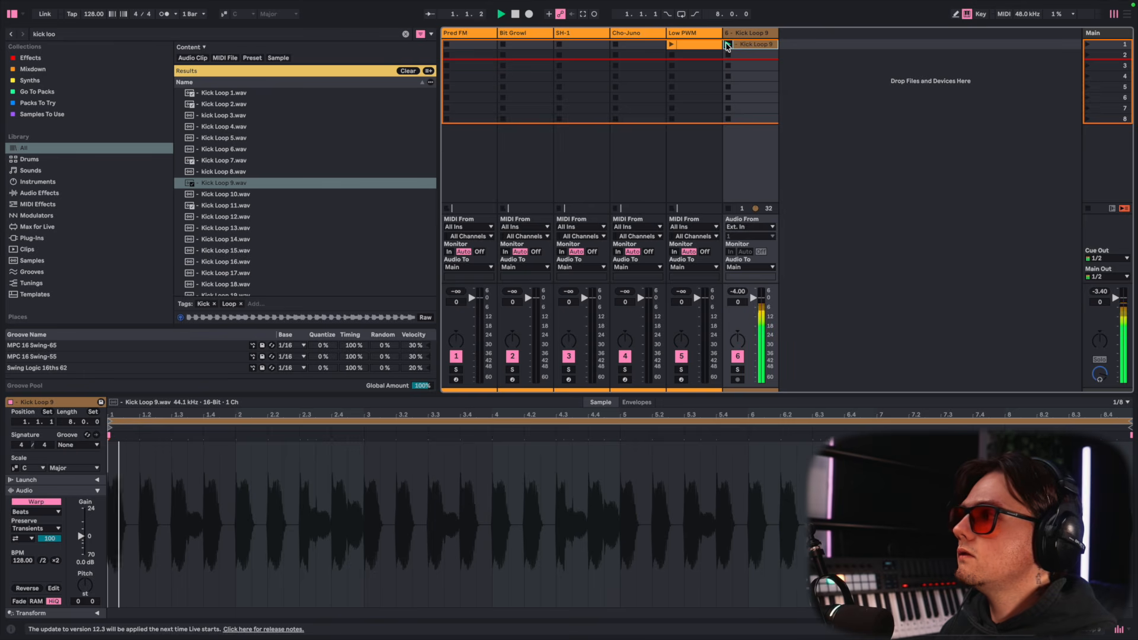
pyautogui.click(673, 45)
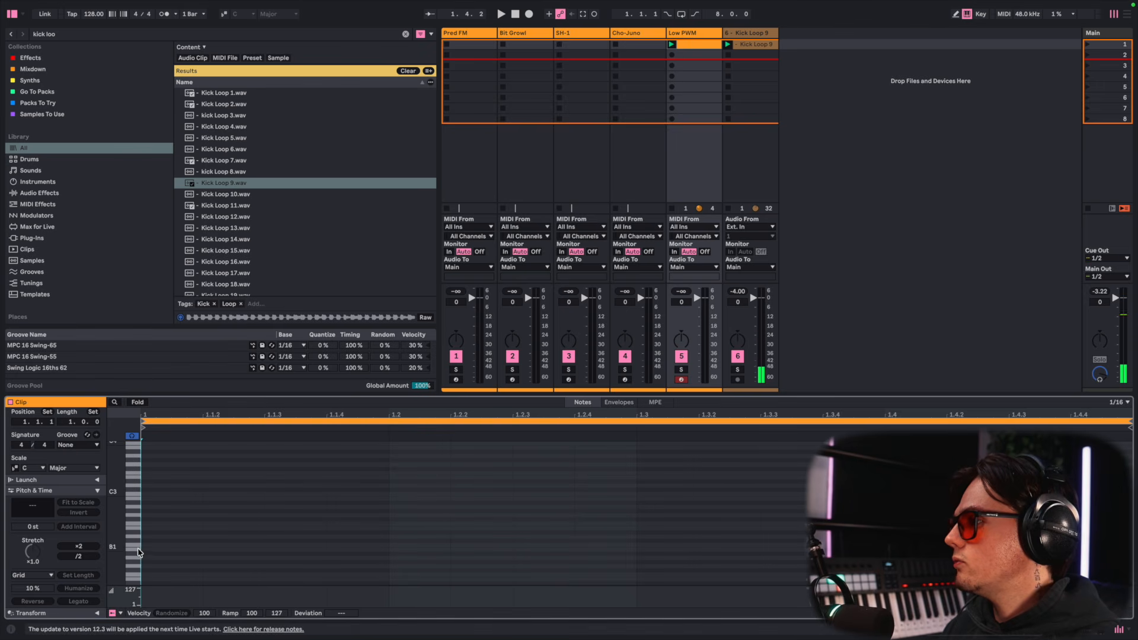
# Add a sixteenth-length C2 note at 1.1.2 in the Low PWM clip and duplicate it to 1.1.4 and 1.2.1
pyautogui.doubleClick(282, 545)
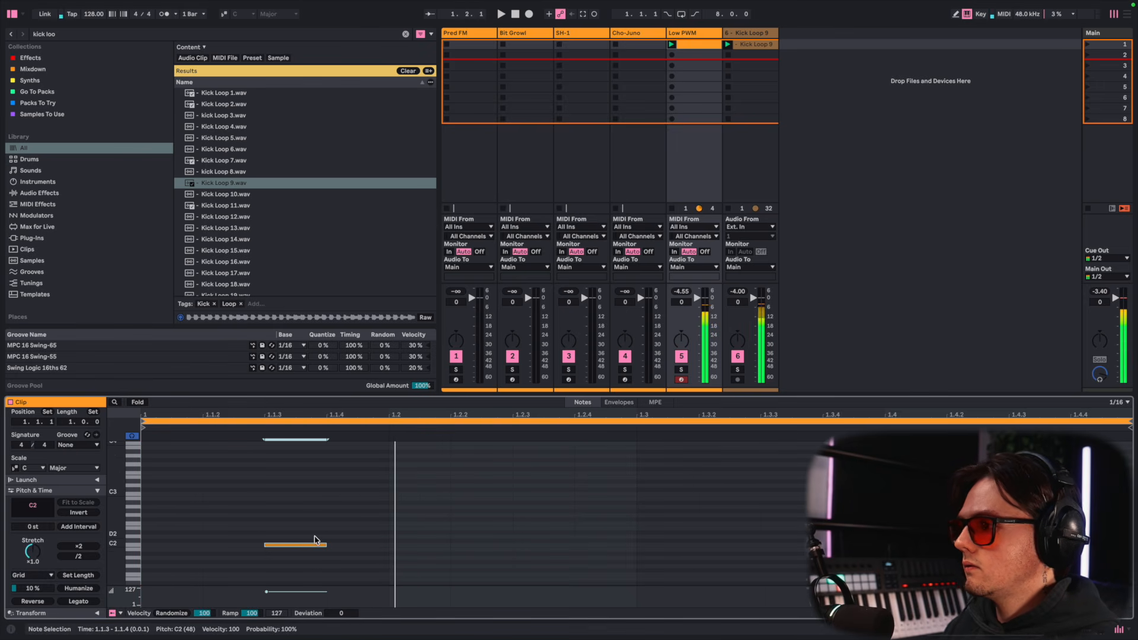
pyautogui.press('Left')
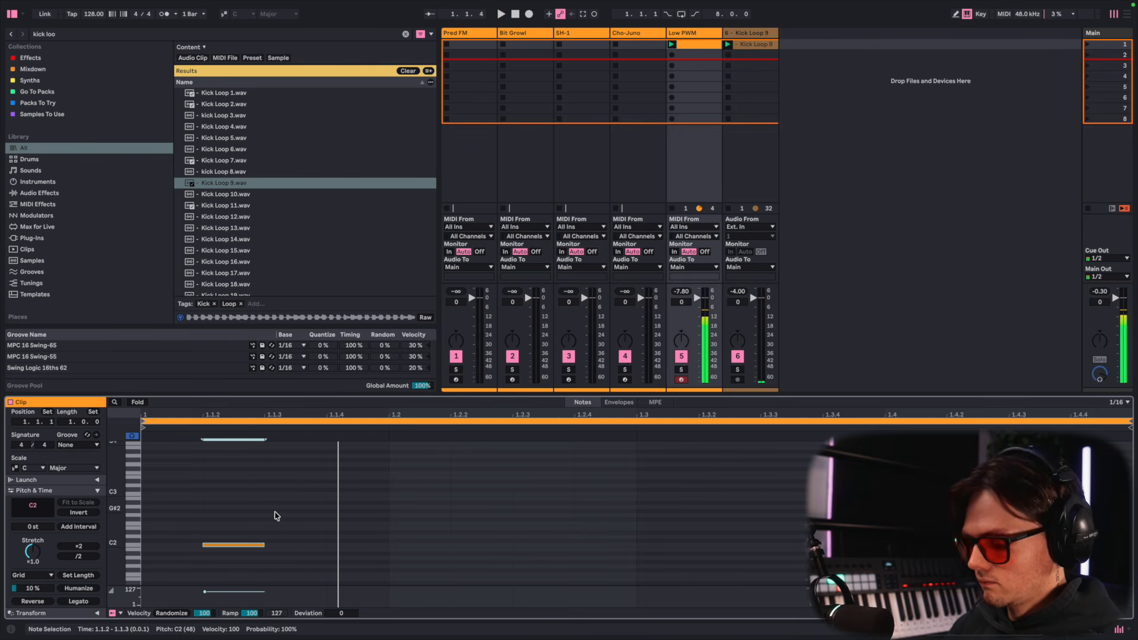
pyautogui.hotkey('ctrl', 'd')
pyautogui.hotkey('ctrl', 'd')
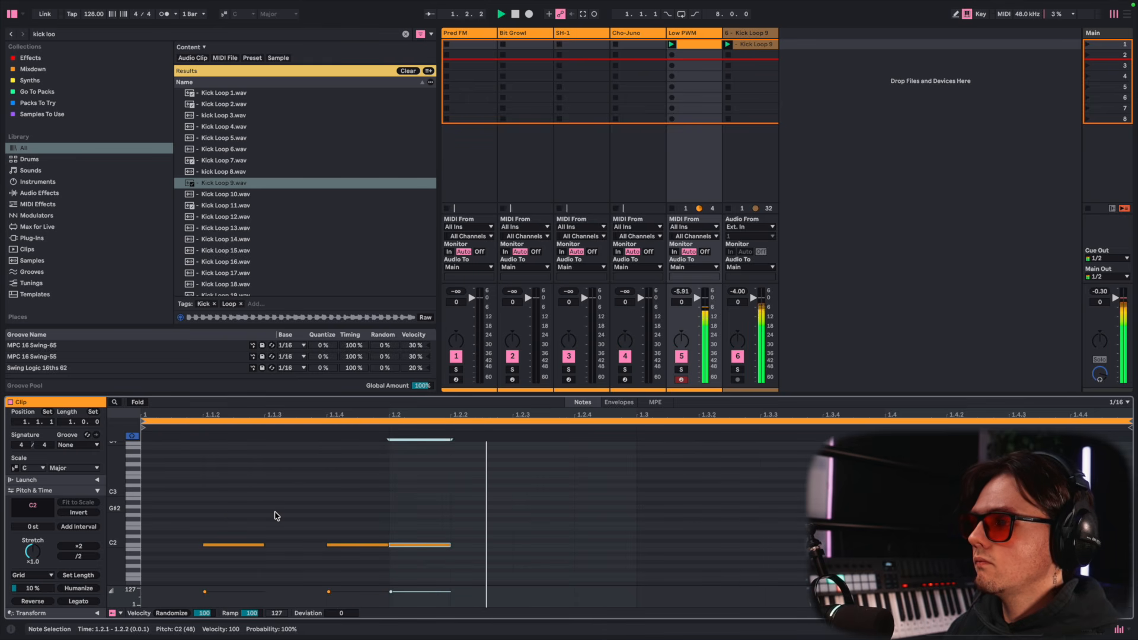
# Move the last duplicated note to 1.2.3 and raise its pitch to F2
pyautogui.press('Right')
pyautogui.press('Right')
pyautogui.press('Up')
pyautogui.press('Up')
pyautogui.press('Up')
pyautogui.press('Up')
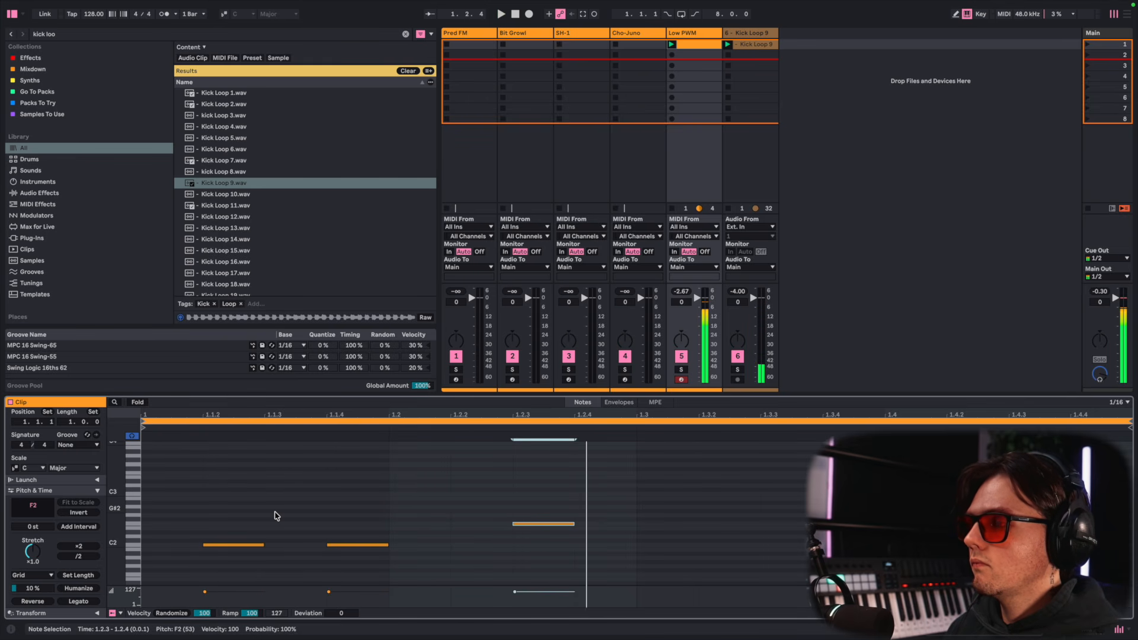
# Duplicate the F2 note and place the copy at 1.3.1 on D2
pyautogui.hotkey('ctrl', 'd')
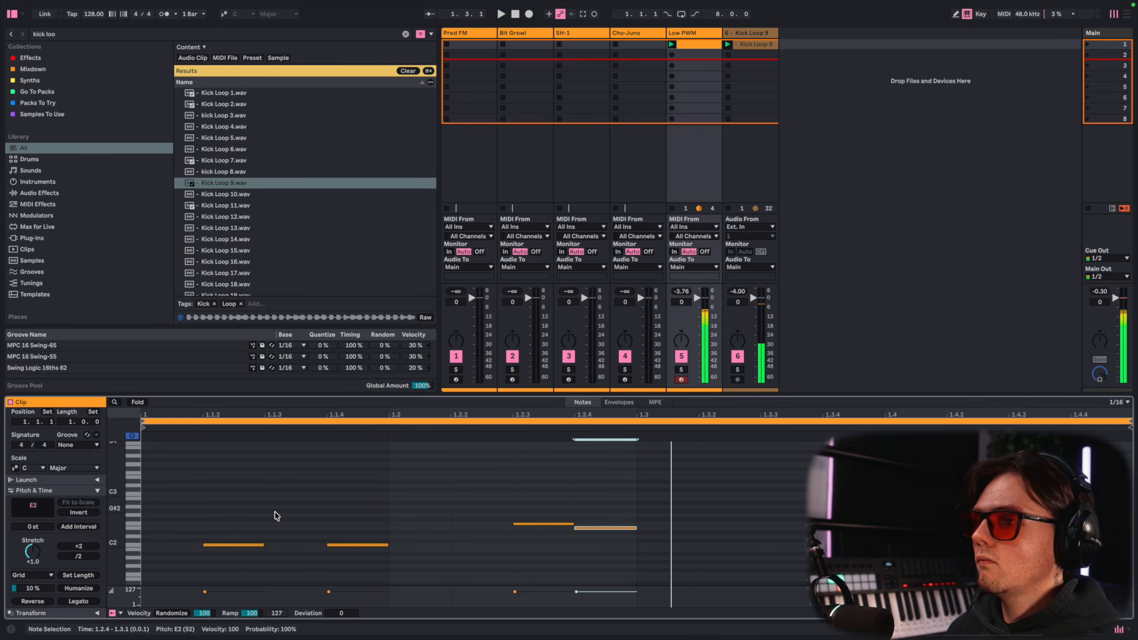
pyautogui.press('Down')
pyautogui.press('Down')
pyautogui.press('Right')
pyautogui.press('space')
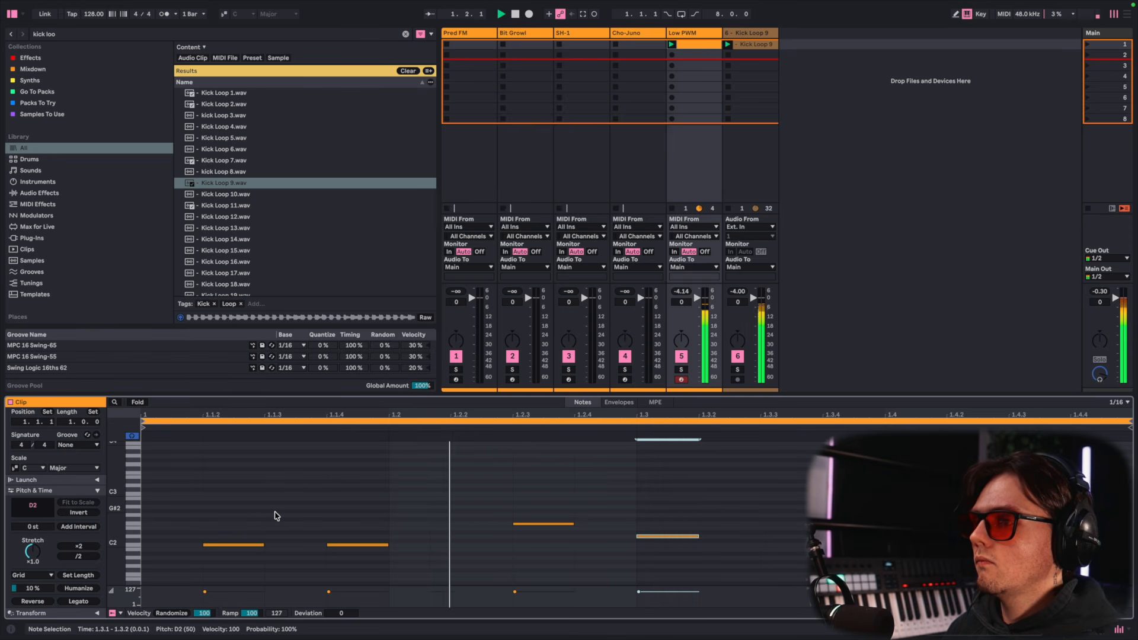
# Duplicate the D2 note, place the copy at 1.3.3 on A1, and stop playback
pyautogui.hotkey('ctrl', 'd')
pyautogui.press('Right')
pyautogui.press('Down')
pyautogui.press('Down')
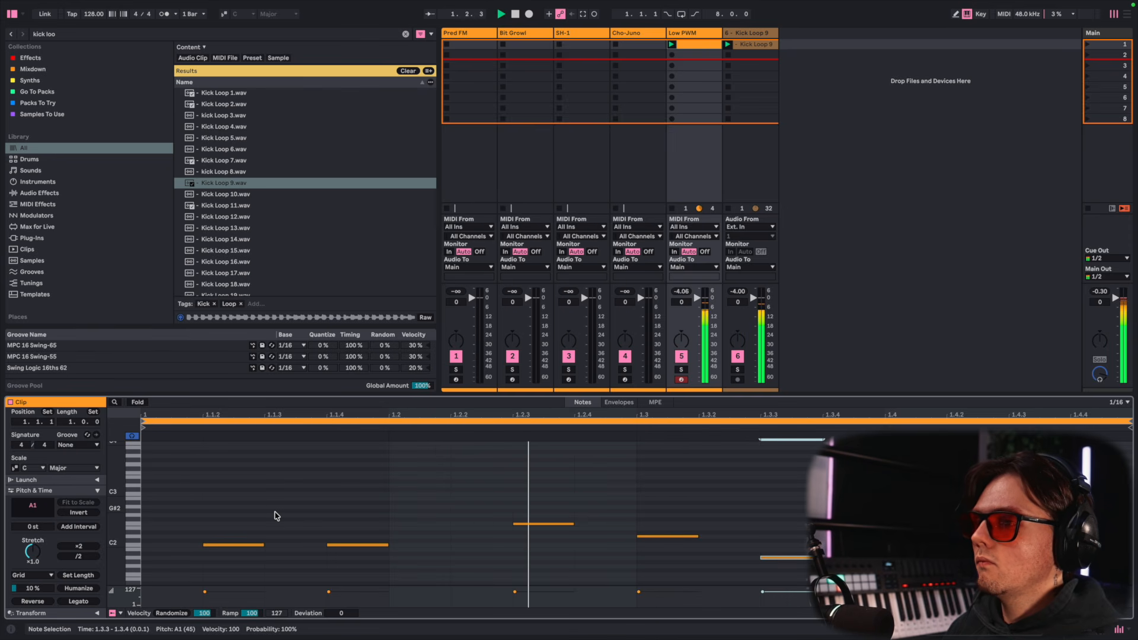
pyautogui.press('space')
# Duplicate the Low PWM track and play the copy's clip in solo
pyautogui.click(680, 34)
pyautogui.hotkey('ctrl', 'd')
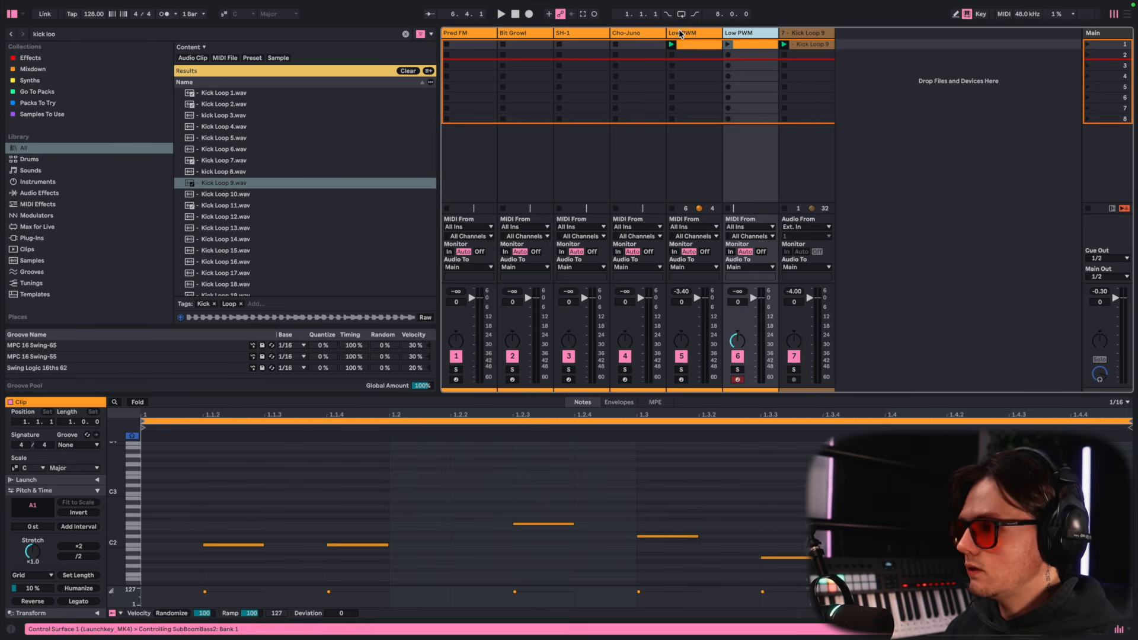
pyautogui.click(738, 371)
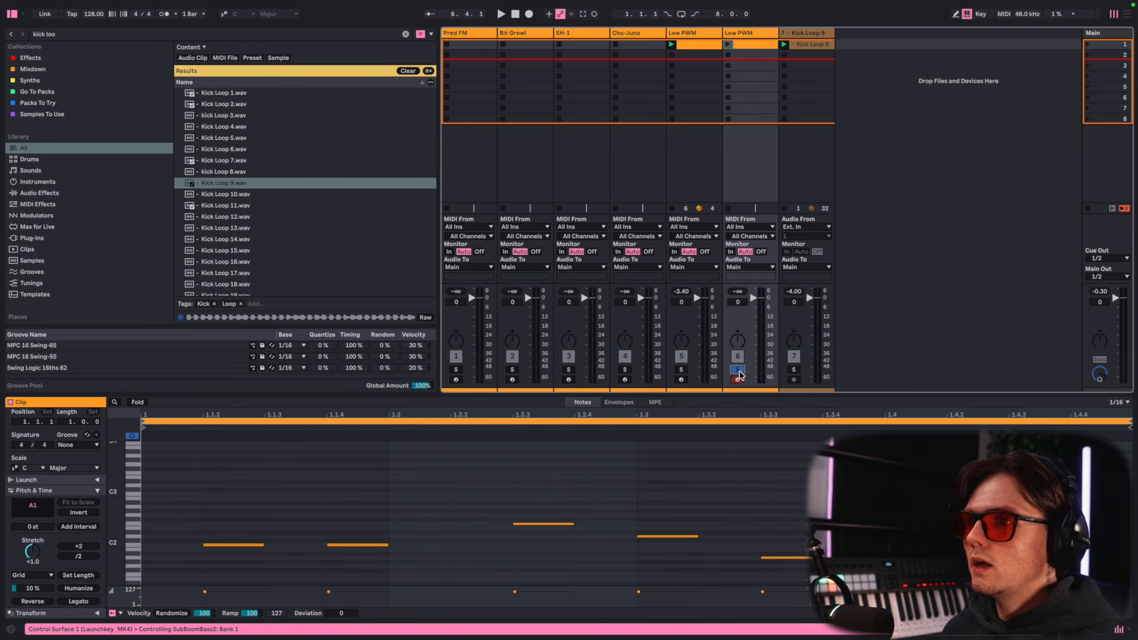
pyautogui.click(728, 44)
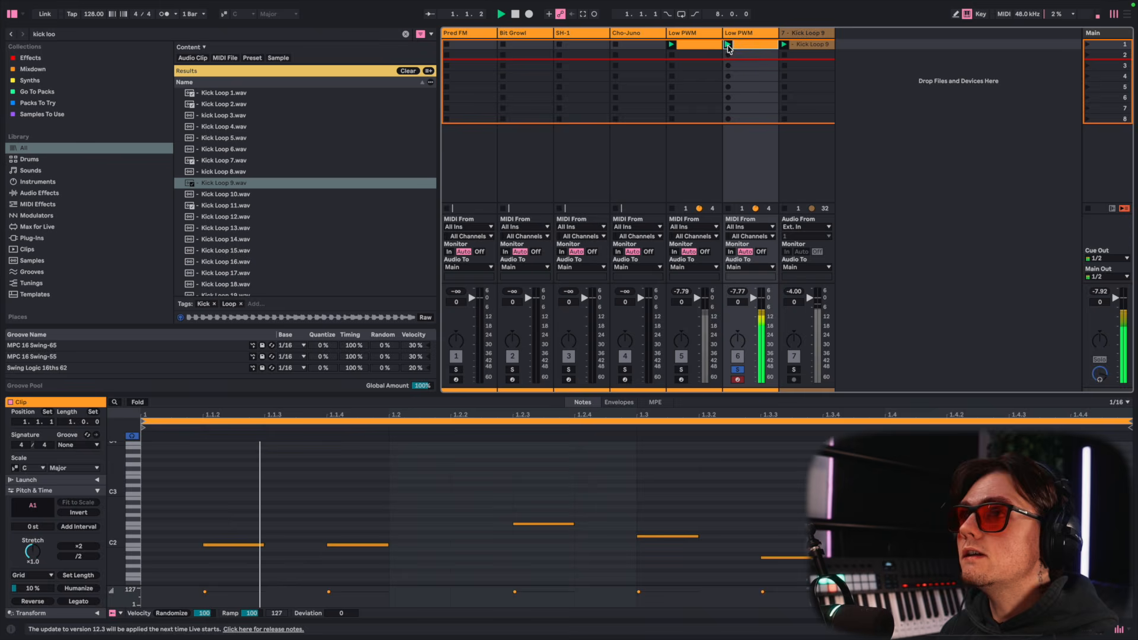
# In the duplicated track's SubBoomBass2, pick Octave Riser from 02 Sub-Bass Presets 01, and open the 03 Bass Presets 03 bank
pyautogui.click(30, 511)
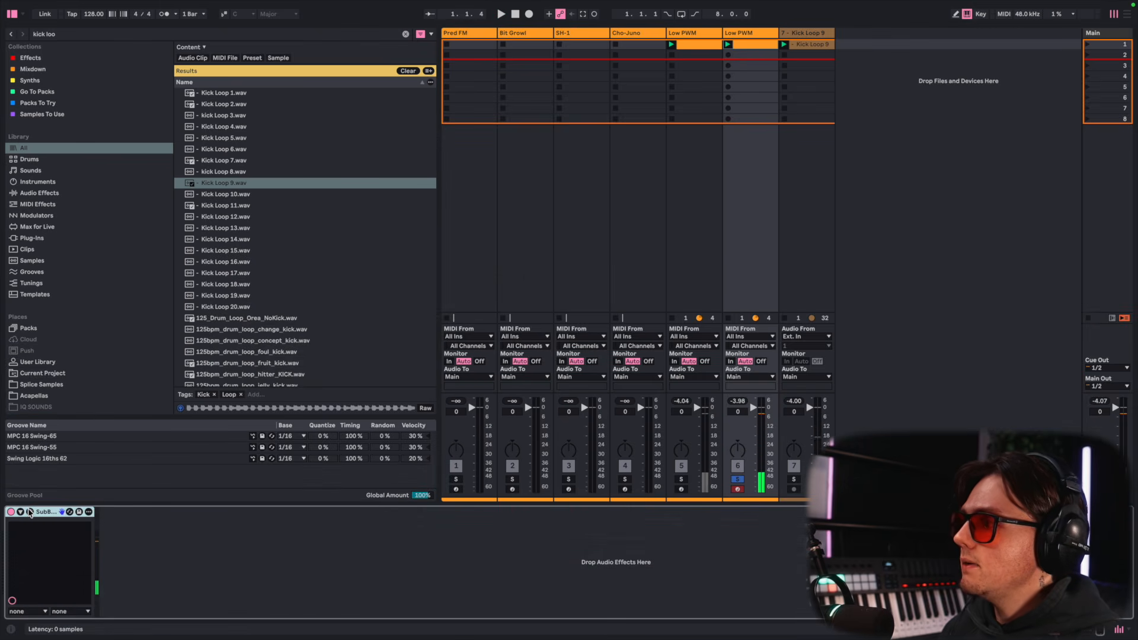
pyautogui.click(659, 101)
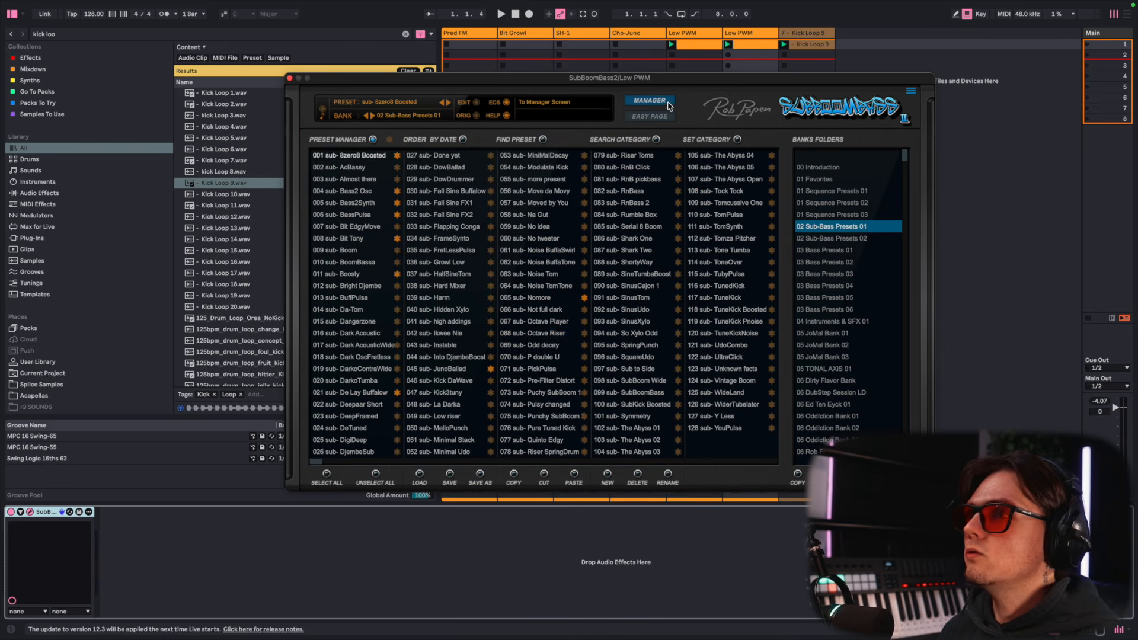
pyautogui.click(533, 333)
pyautogui.click(805, 274)
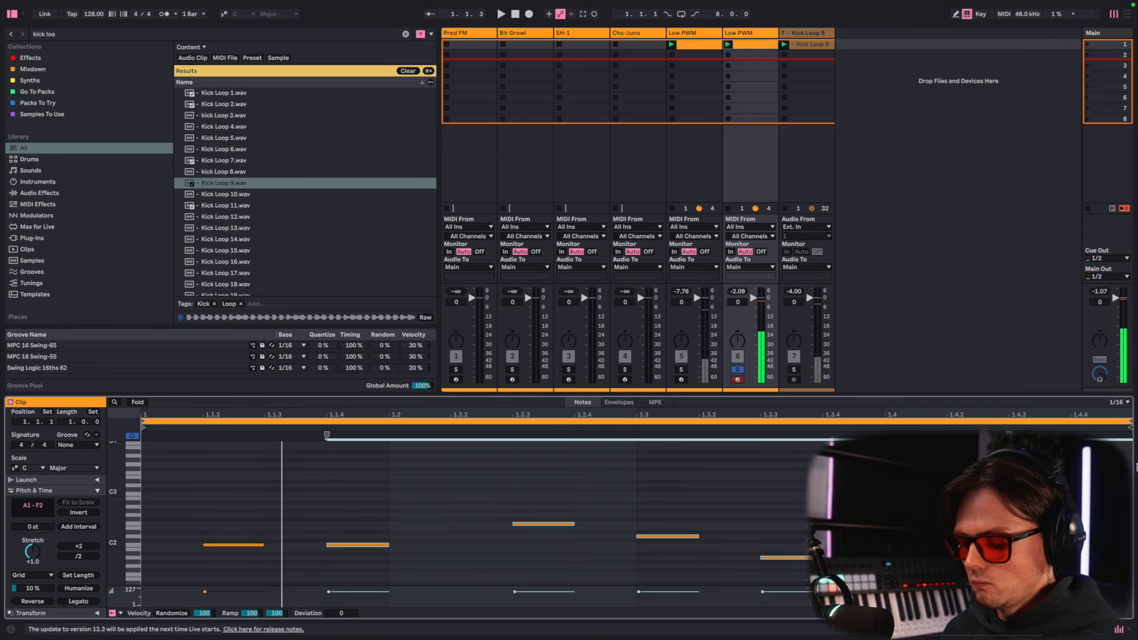
# Deactivate all notes but the first in the duplicated clip, and make that C2 note span 1.1.1 to 1.2.2
pyautogui.press('0')
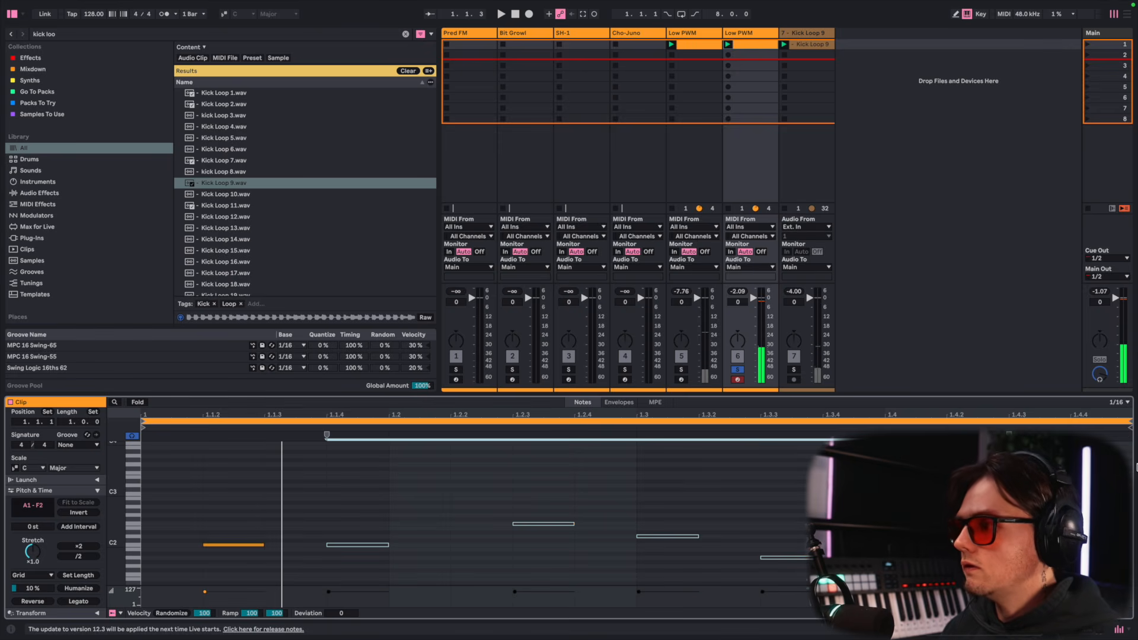
pyautogui.click(234, 544)
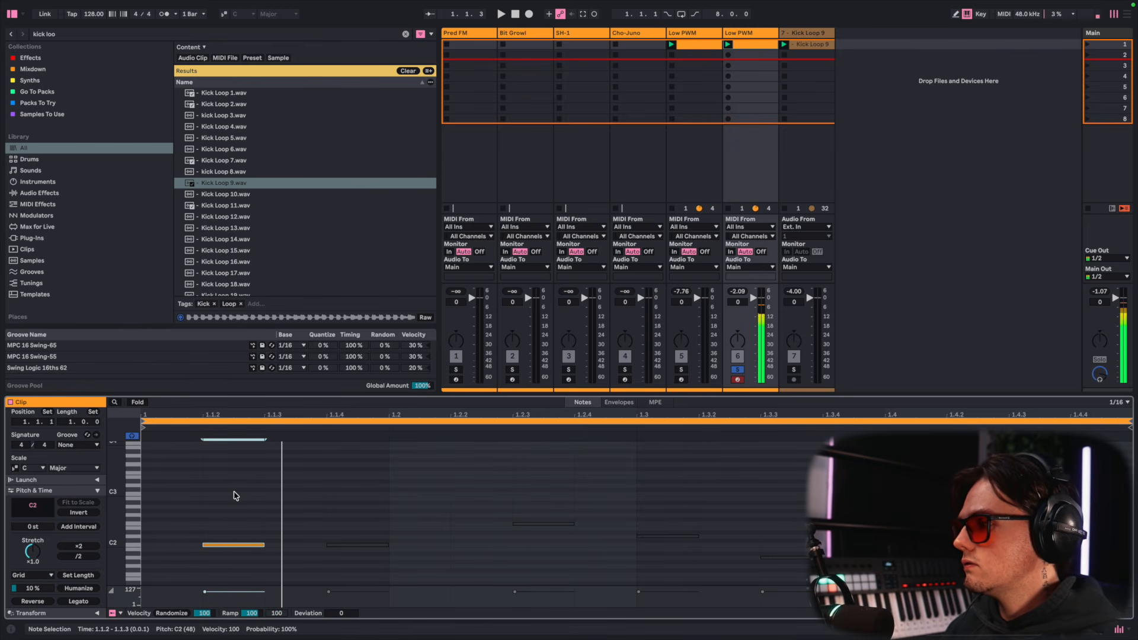
pyautogui.press('Left')
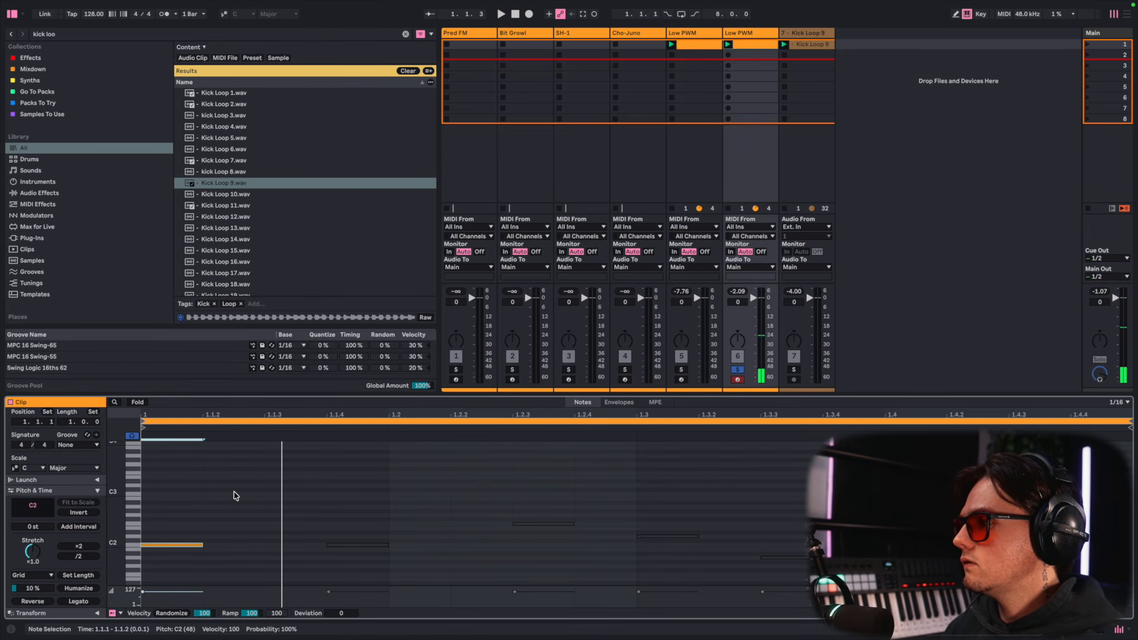
pyautogui.hotkey('shift', 'Right')
pyautogui.hotkey('shift', 'Right')
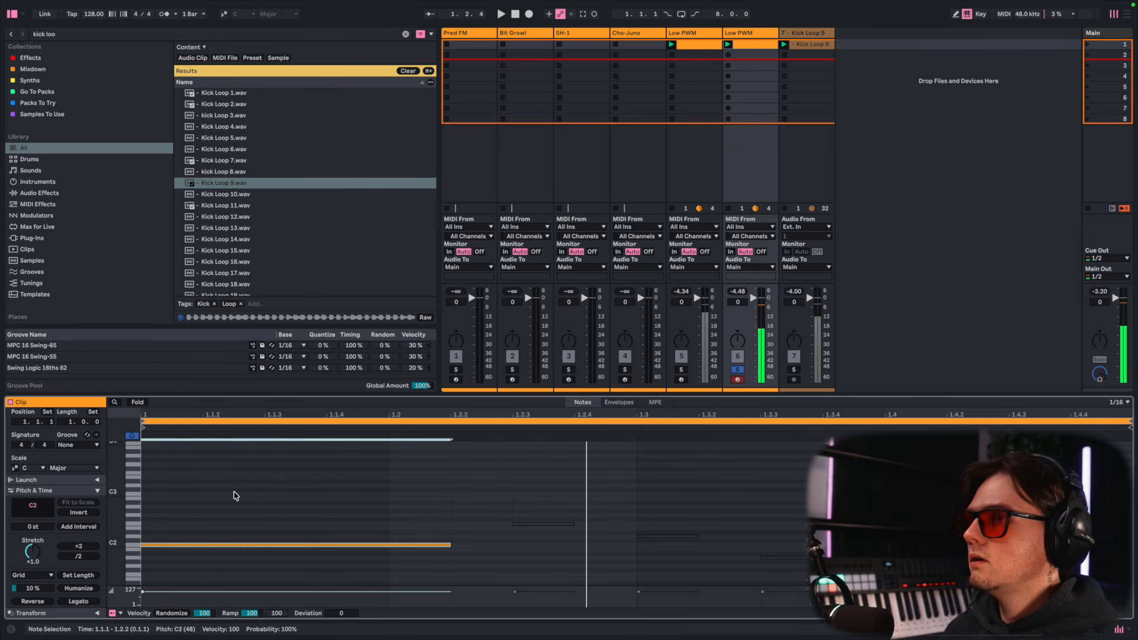
pyautogui.press('space')
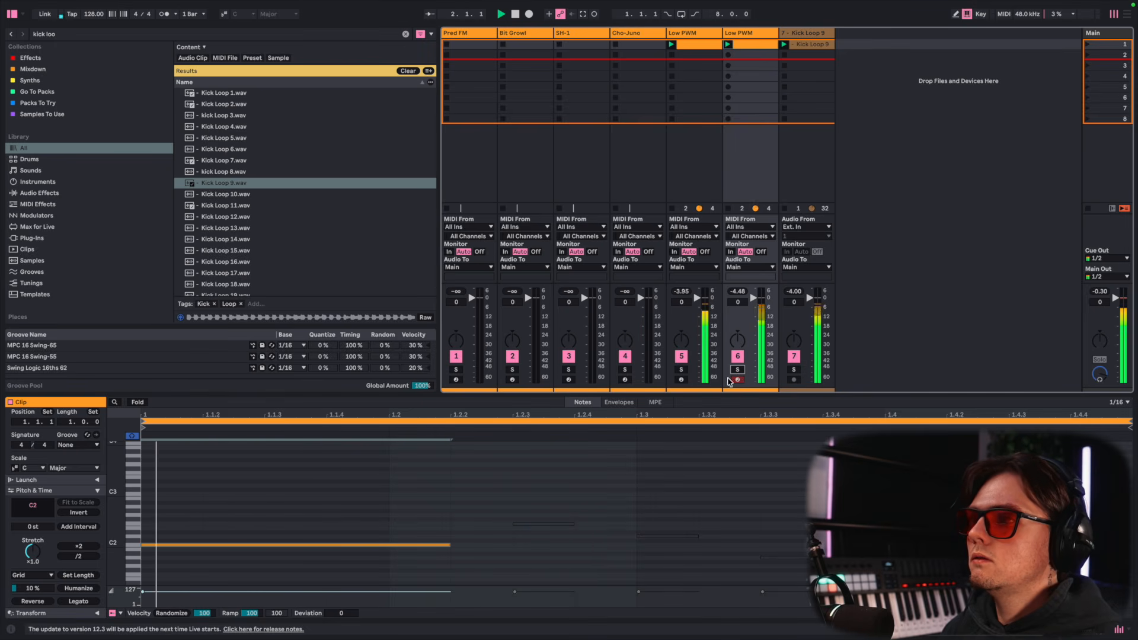
pyautogui.scroll(3, 62, 580)
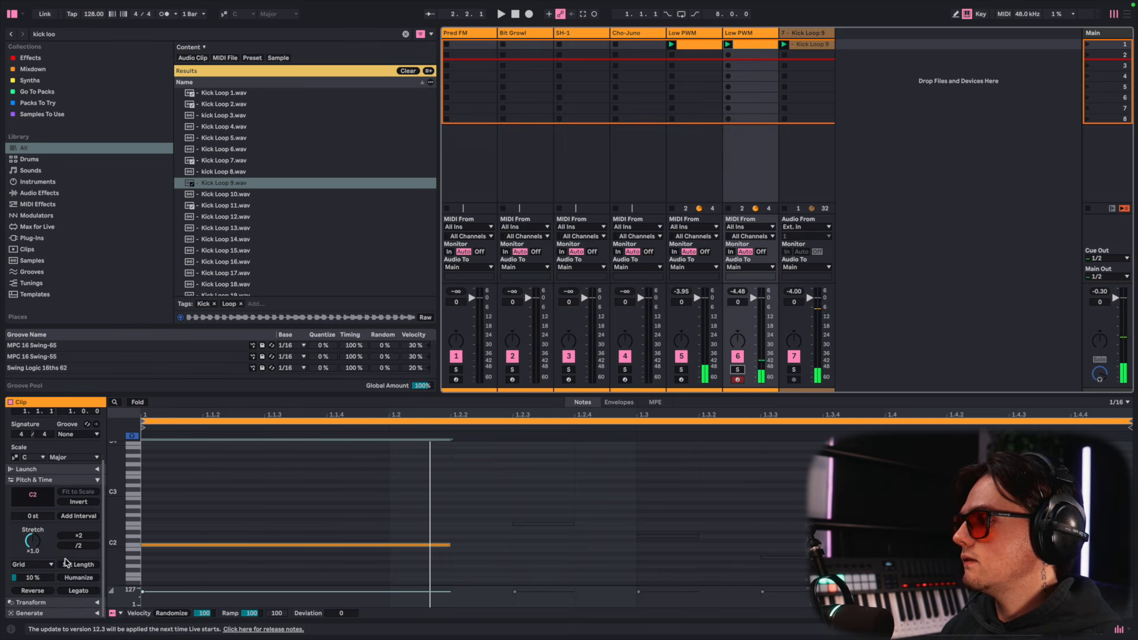
# Double the clip's loop to two bars and delete the repeated C2 note at the start of bar 2
pyautogui.click(55, 444)
pyautogui.moveTo(653, 518); pyautogui.dragTo(689, 560)
pyautogui.press('Delete')
# Add a sixteenth C2 note at 1.4.3 and move it near the end of bar 2 during playback
pyautogui.doubleClick(588, 545)
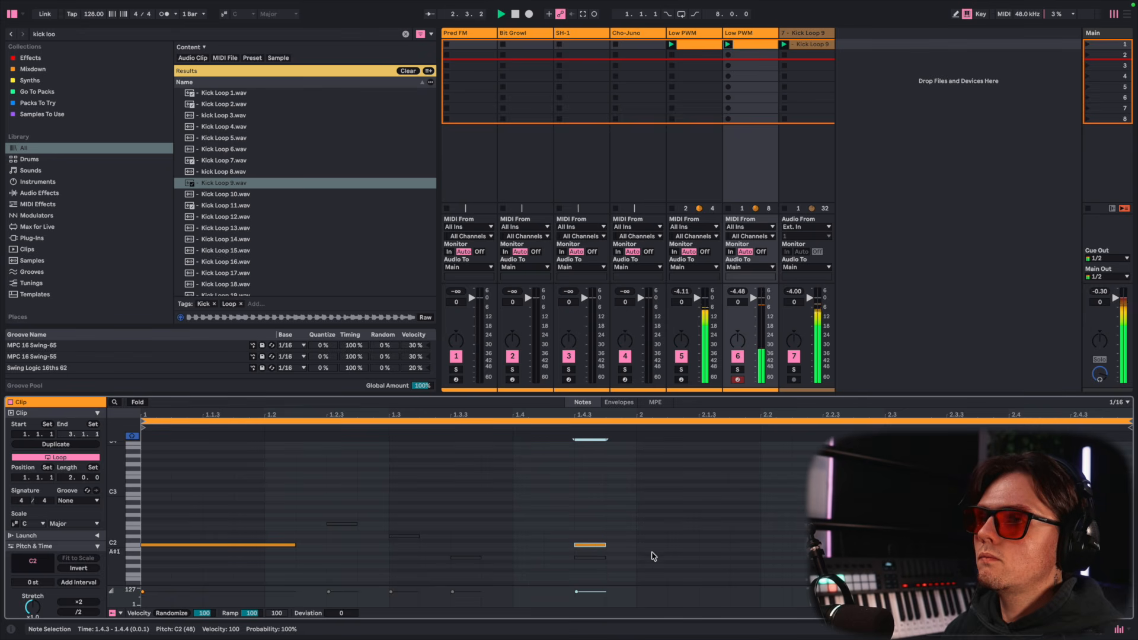
pyautogui.press('space')
pyautogui.moveTo(583, 544); pyautogui.dragTo(1059, 552)
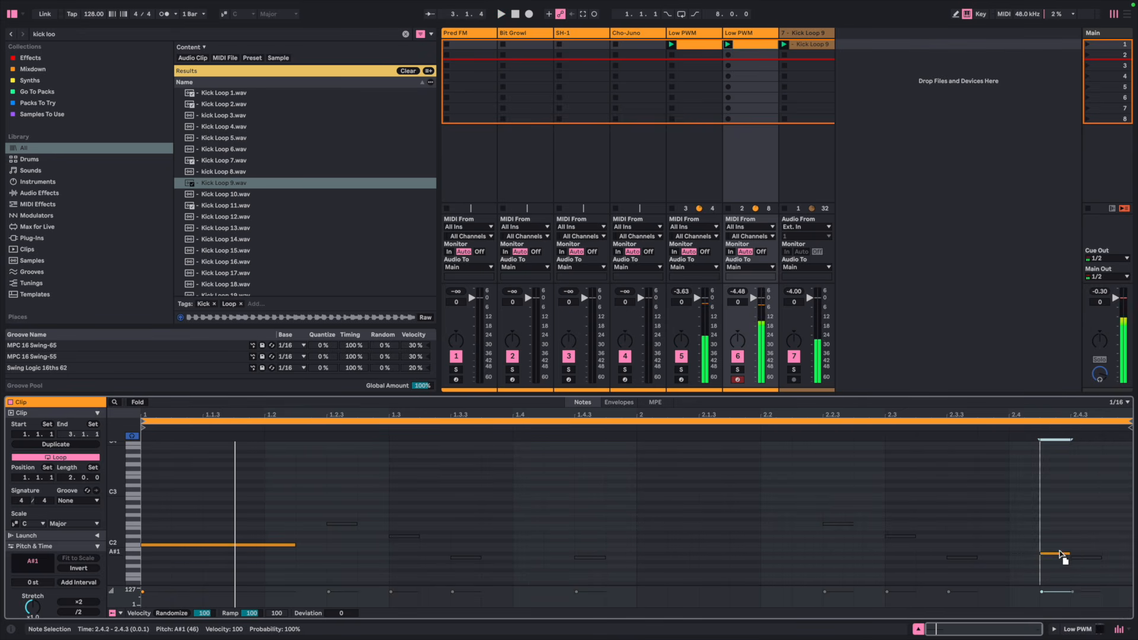
pyautogui.press('space')
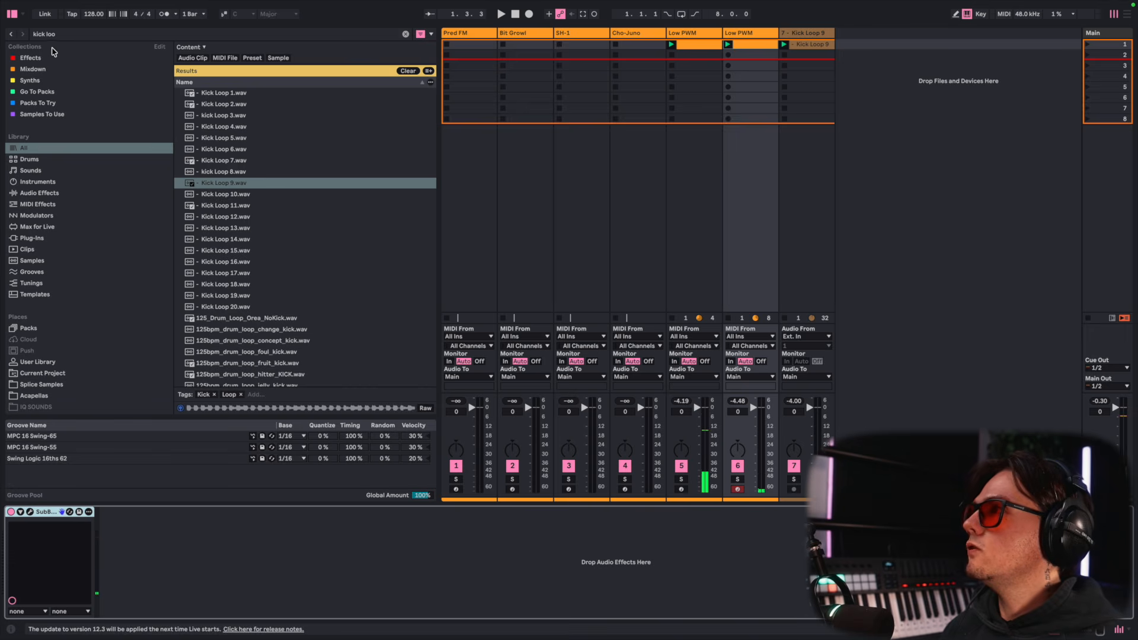
# Search the browser for EQ Eight, add it to the track, and set band 1 to a low cut at 130 Hz
pyautogui.hotkey('ctrl', 'f')
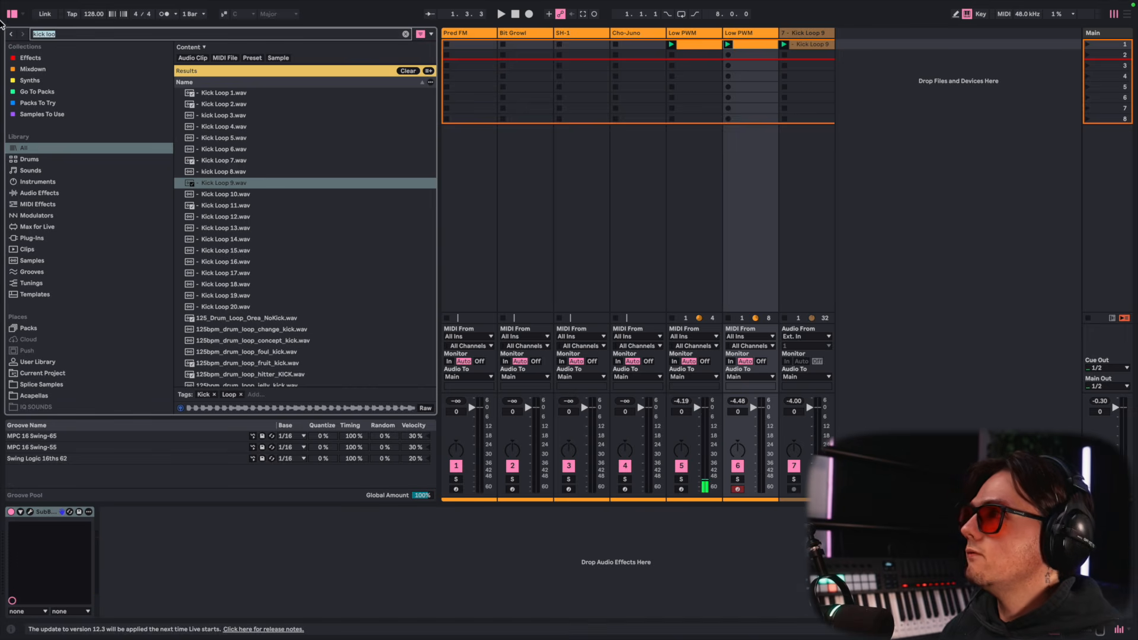
pyautogui.write('eq eight')
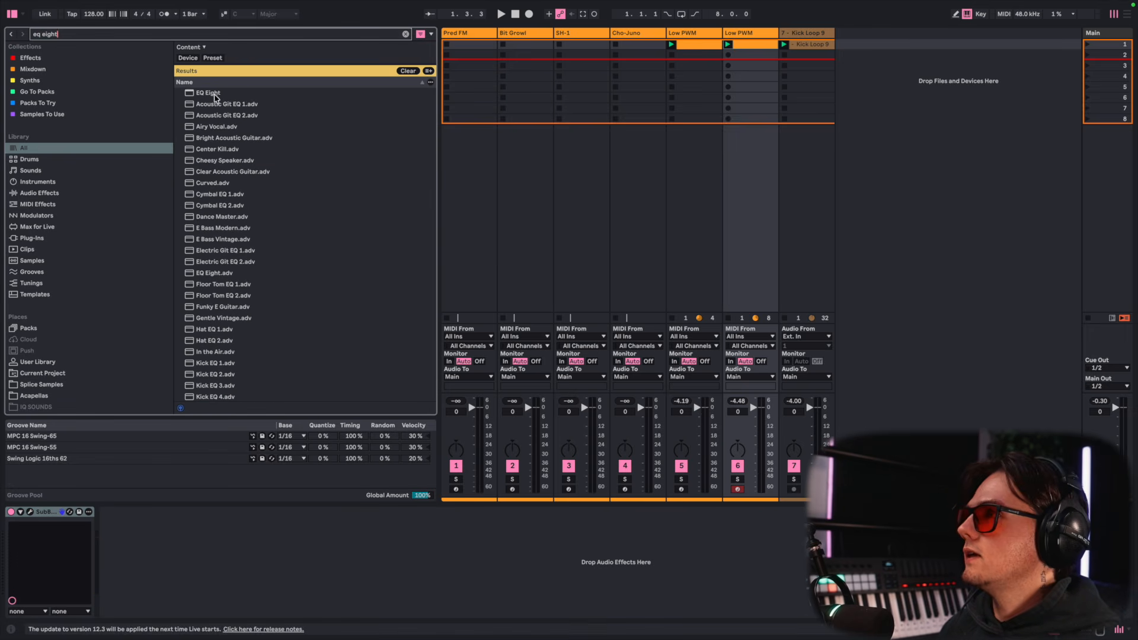
pyautogui.doubleClick(210, 93)
pyautogui.click(150, 603)
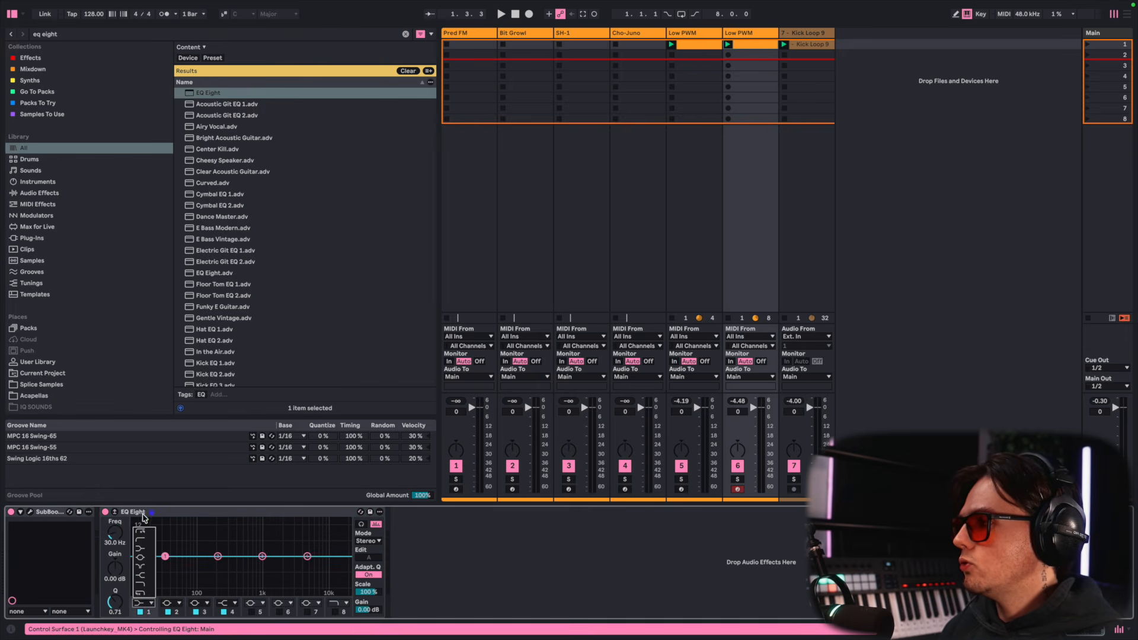
# Duplicate the second Low PWM track and load preset FM 01 Sub from 03 Bass Presets 03 in the copy's SubBoomBass2
pyautogui.click(740, 34)
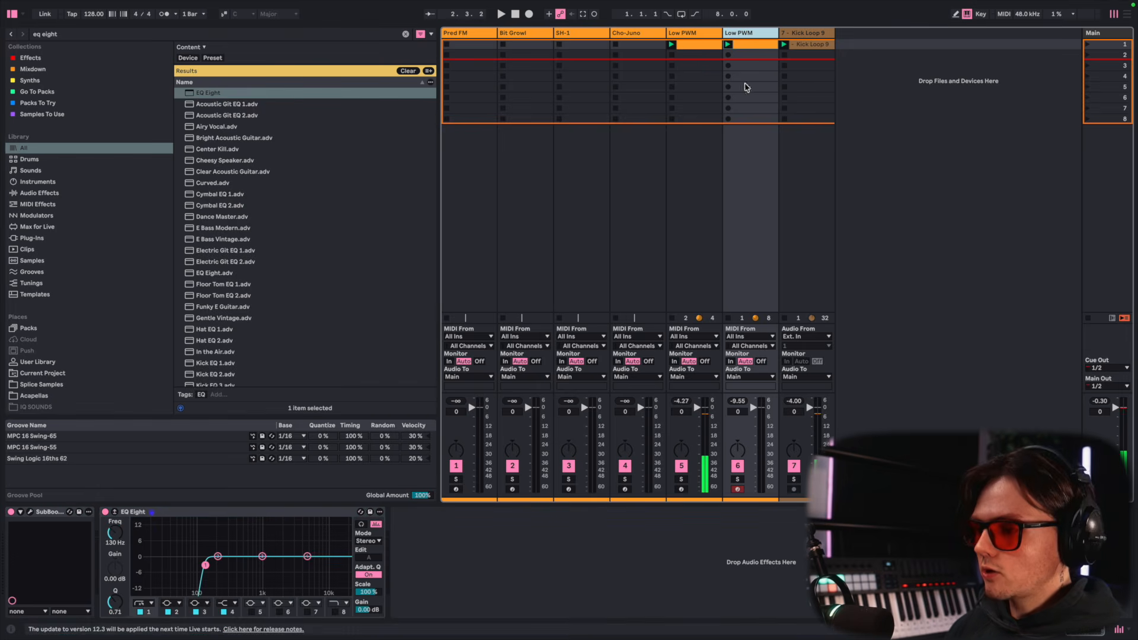
pyautogui.press('super+d')
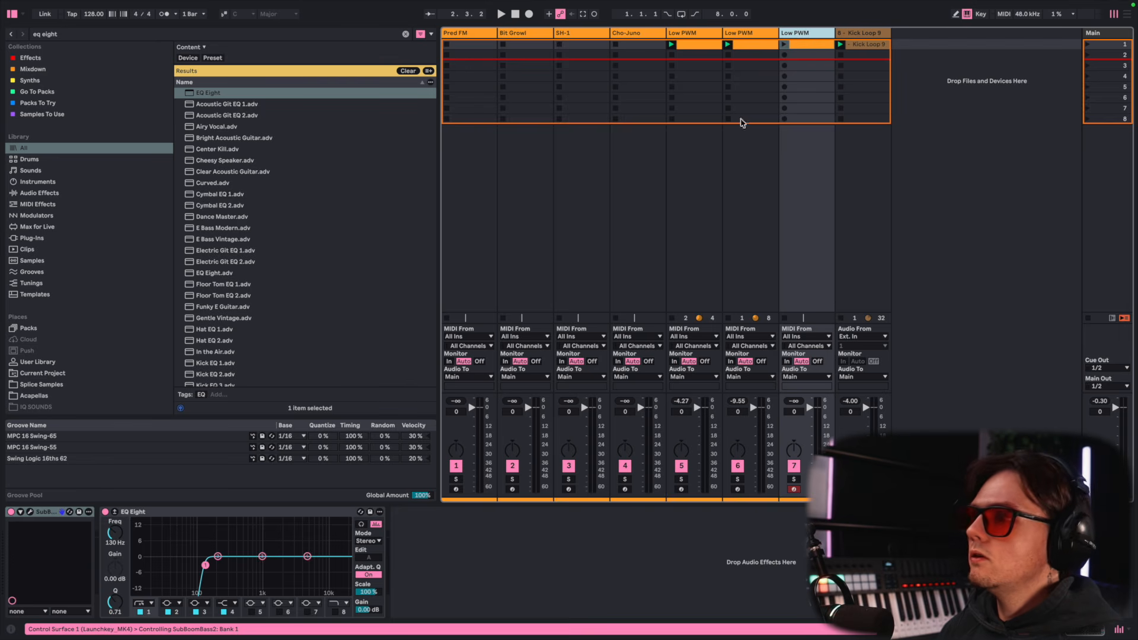
pyautogui.click(30, 511)
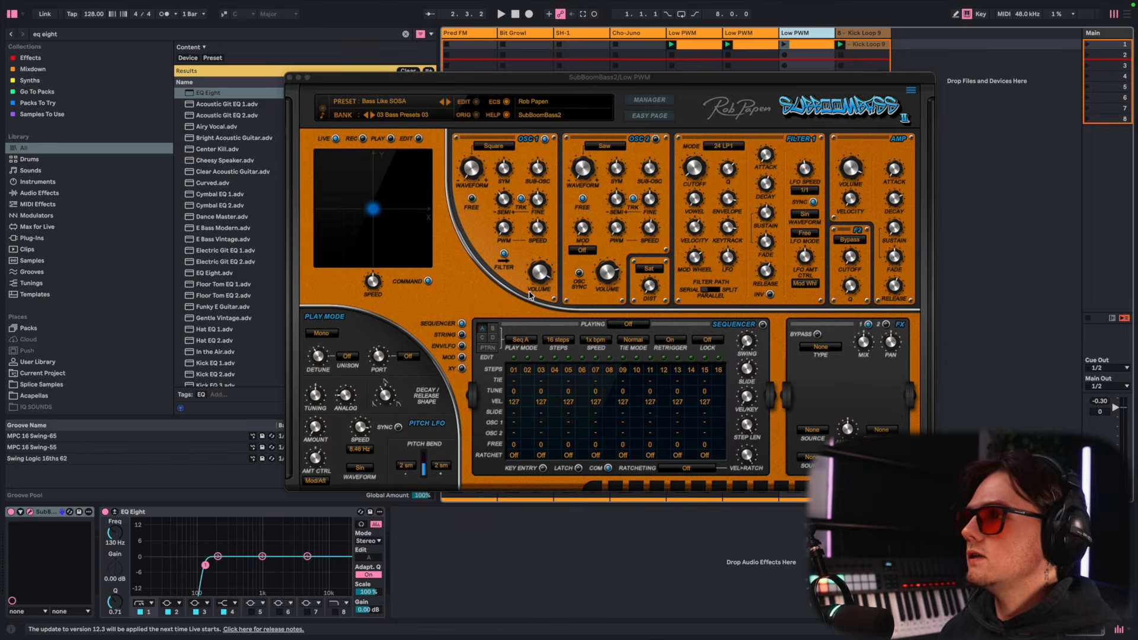
pyautogui.click(648, 100)
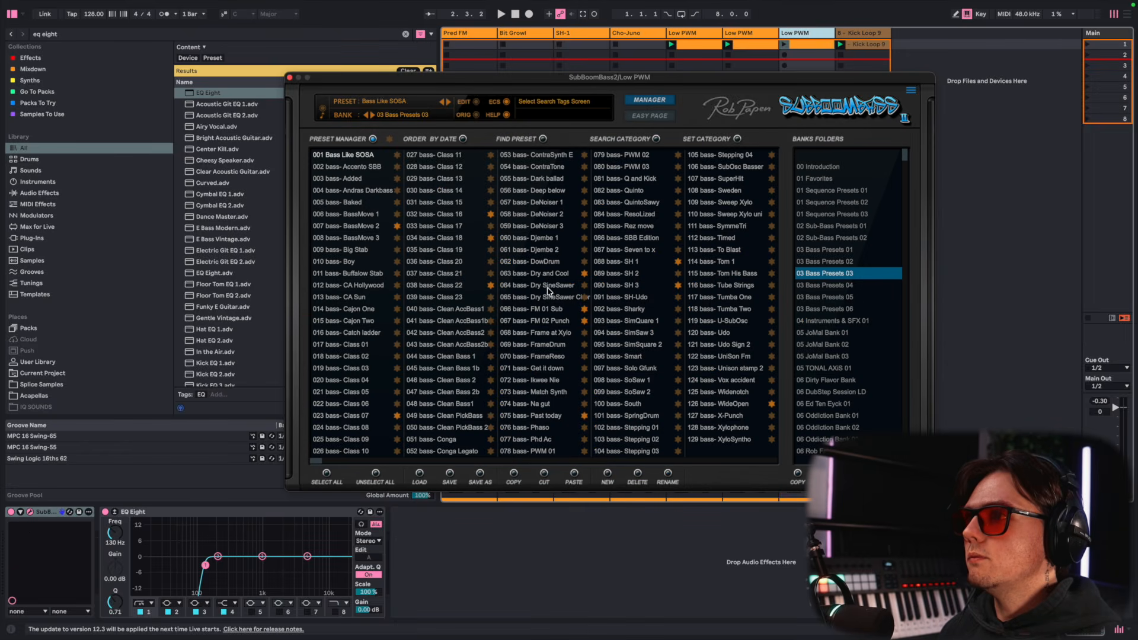
pyautogui.click(549, 320)
pyautogui.click(554, 309)
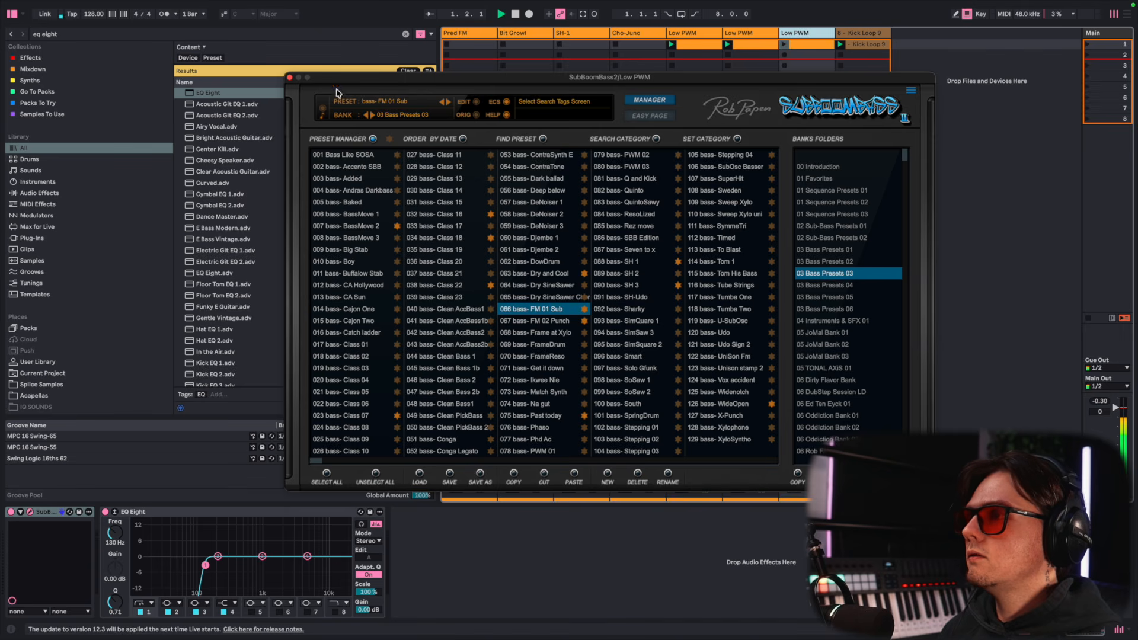
pyautogui.click(289, 78)
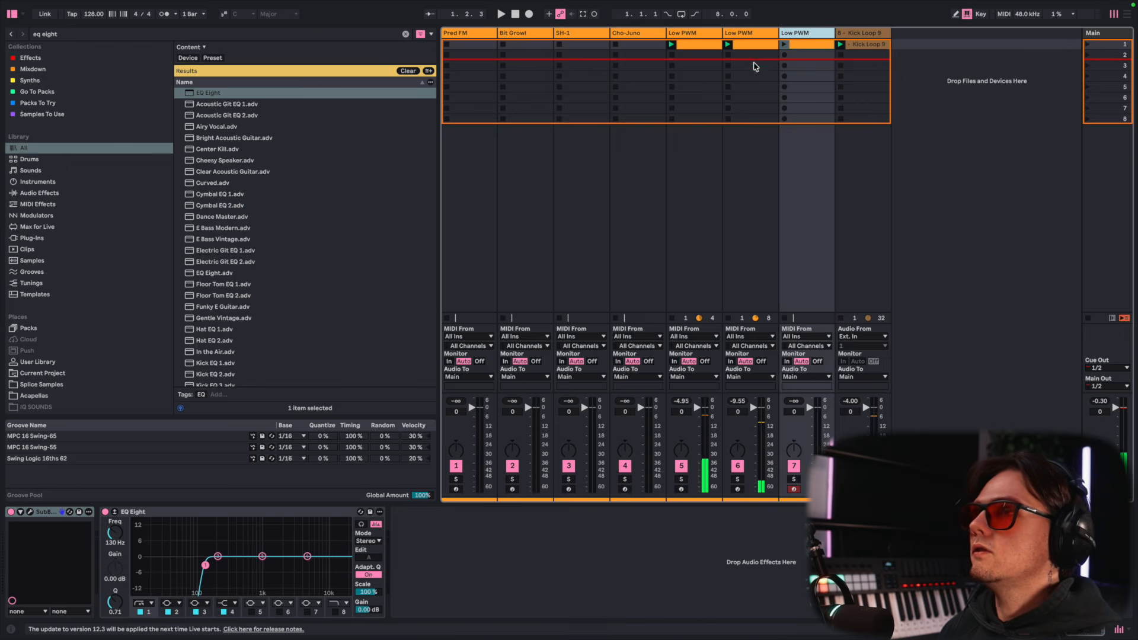
# Launch the new track's clip, move its long C2 note to 1.1.4 on C3, and shorten it to end at 1.2.3
pyautogui.click(785, 45)
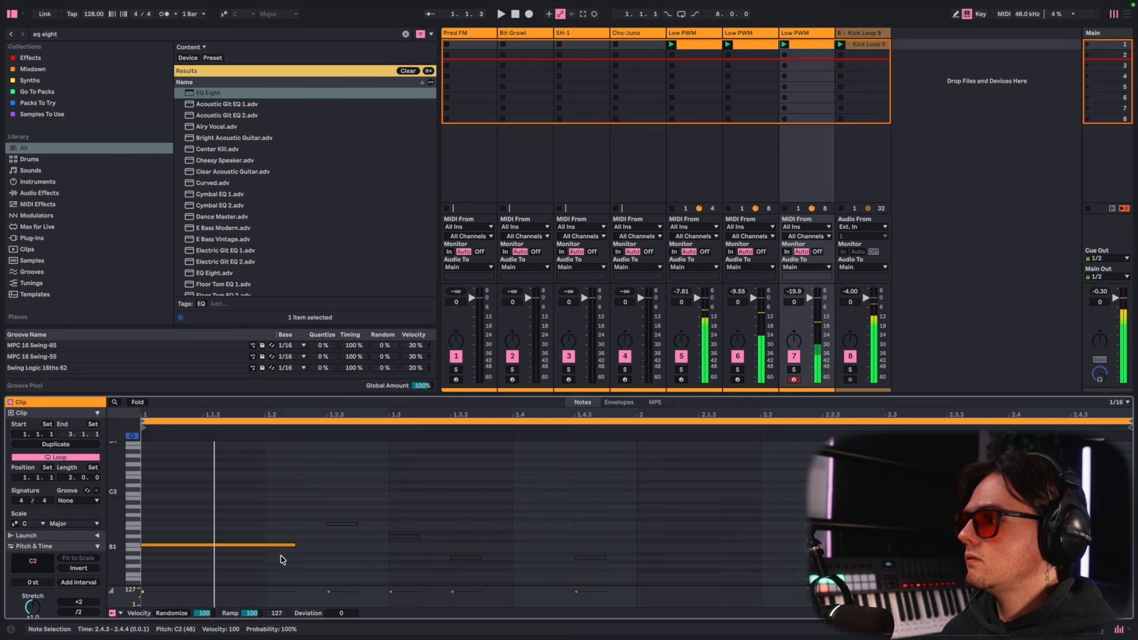
pyautogui.press('Right')
pyautogui.press('Right')
pyautogui.press('Right')
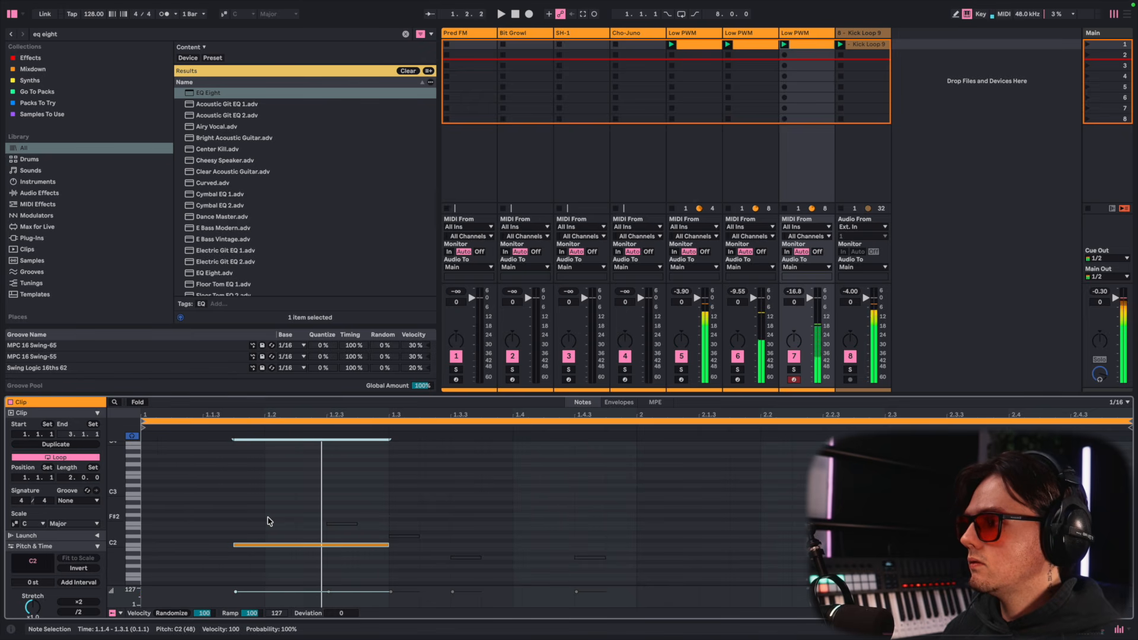
pyautogui.hotkey('shift', 'Up')
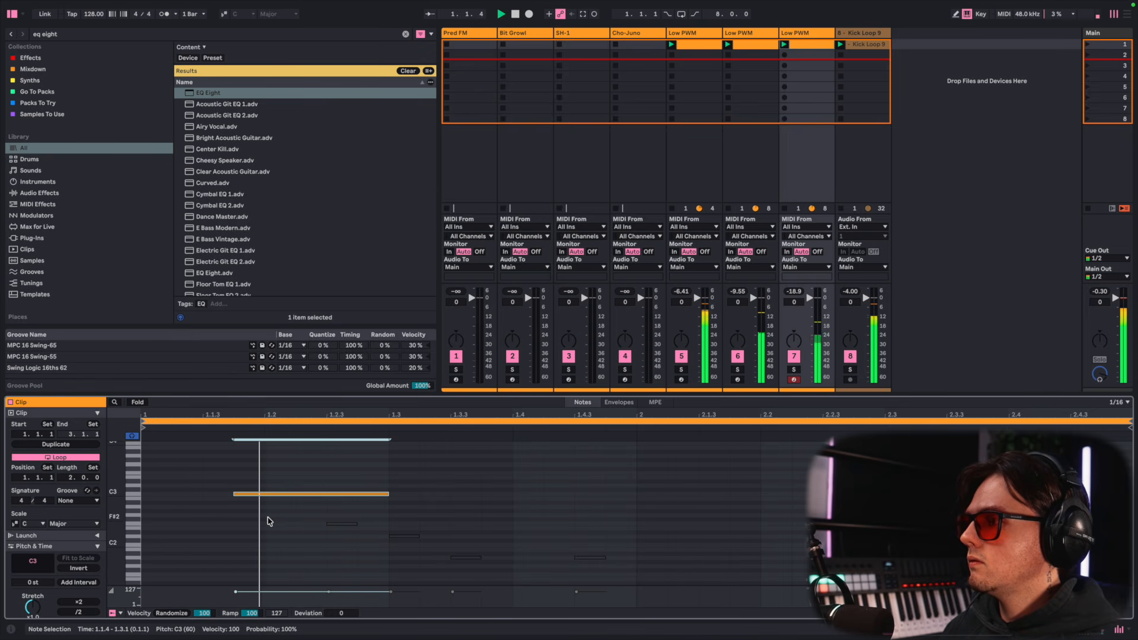
pyautogui.hotkey('shift', 'Left')
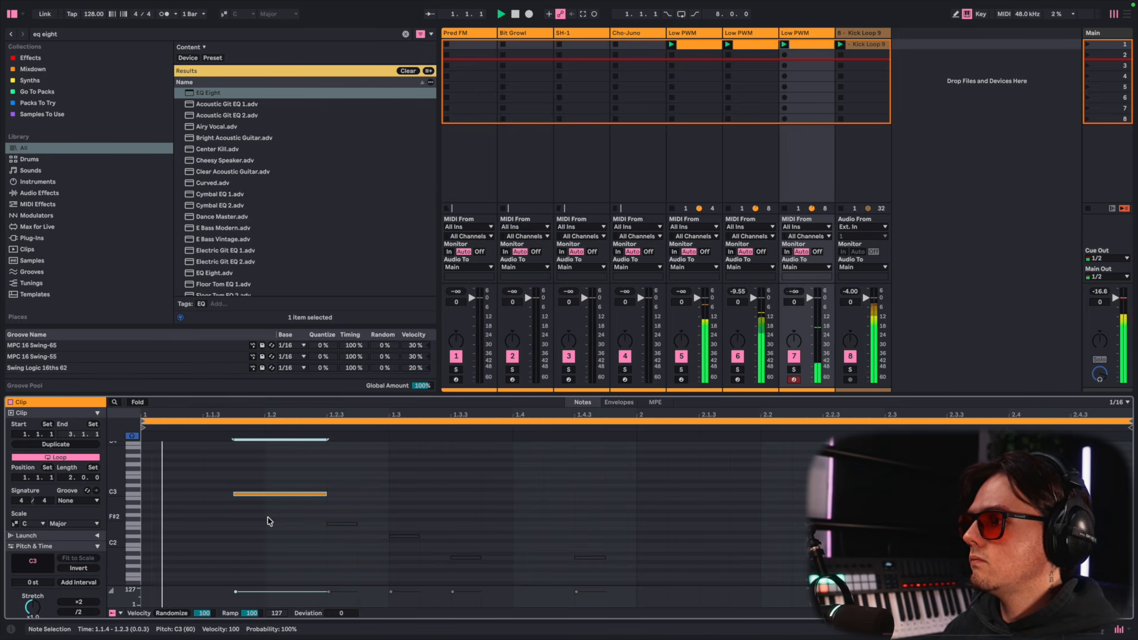
# Split the C3 note into sixteenths and duplicate them, transpose the final two to C2, and repeat that pair at 1.3.3
pyautogui.press('super+e')
pyautogui.press('super+d')
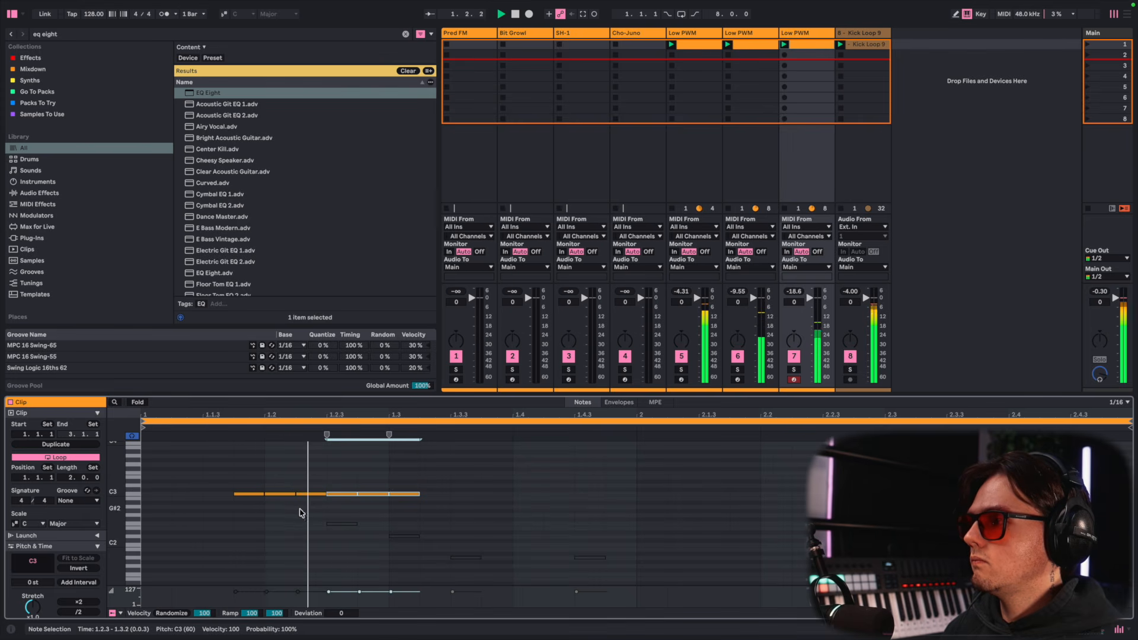
pyautogui.moveTo(364, 509); pyautogui.dragTo(445, 439)
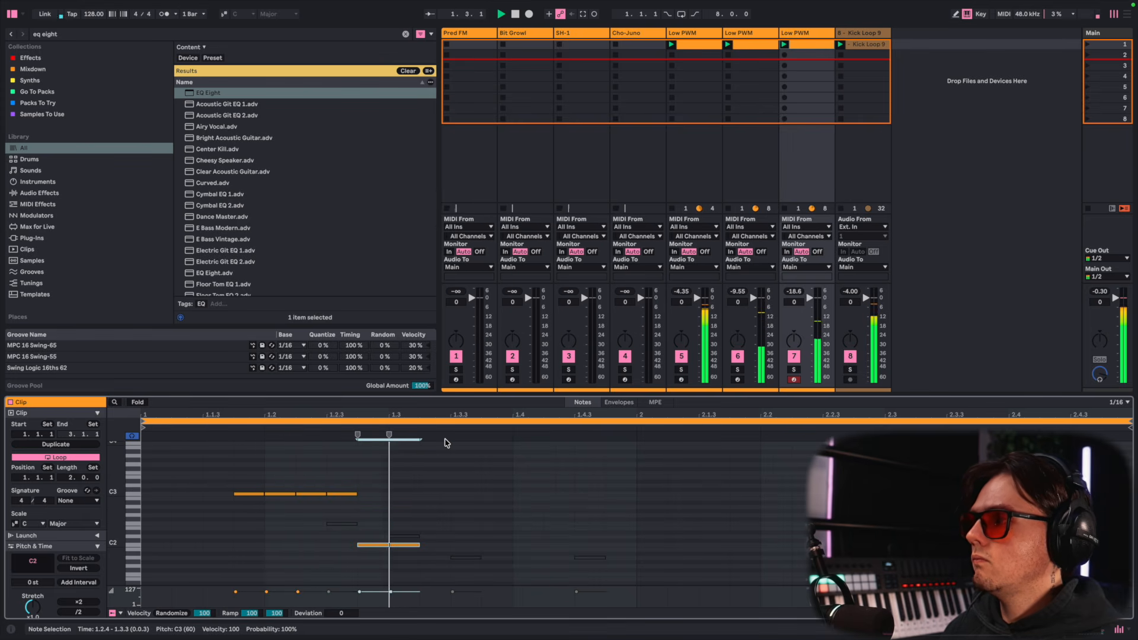
pyautogui.press('super+d')
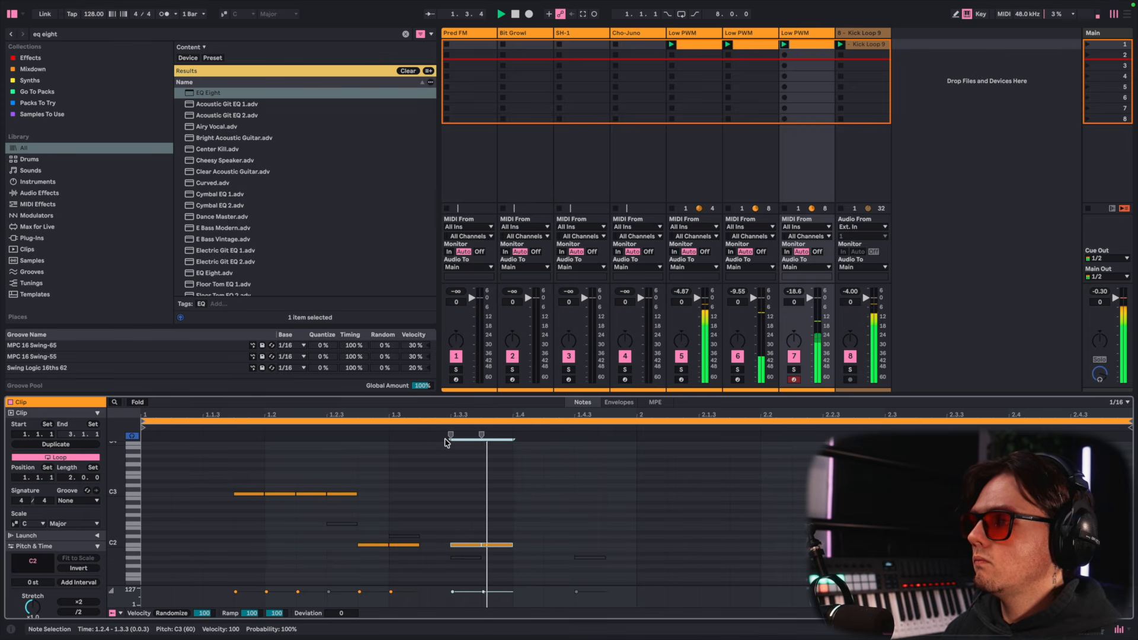
# Transpose the four C3 notes to G2, lower the fourth one further, and set the clip's loop length to one bar
pyautogui.moveTo(259, 512); pyautogui.dragTo(373, 474)
pyautogui.press('Down')
pyautogui.press('Down')
pyautogui.press('Down')
pyautogui.press('Down')
pyautogui.press('Down')
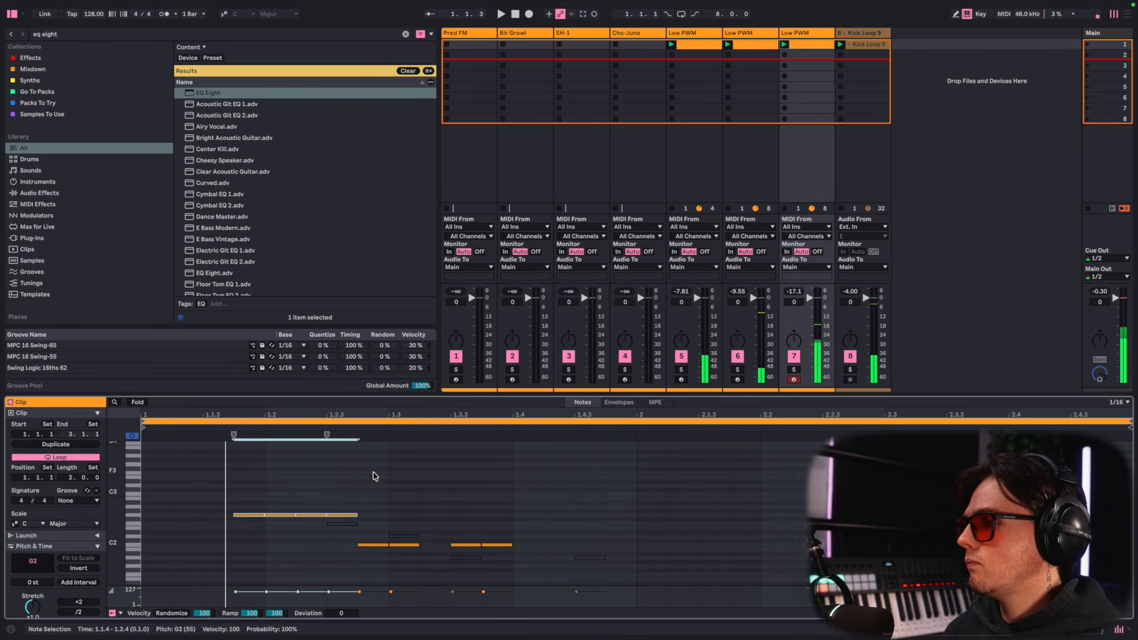
pyautogui.press('space')
pyautogui.press('space')
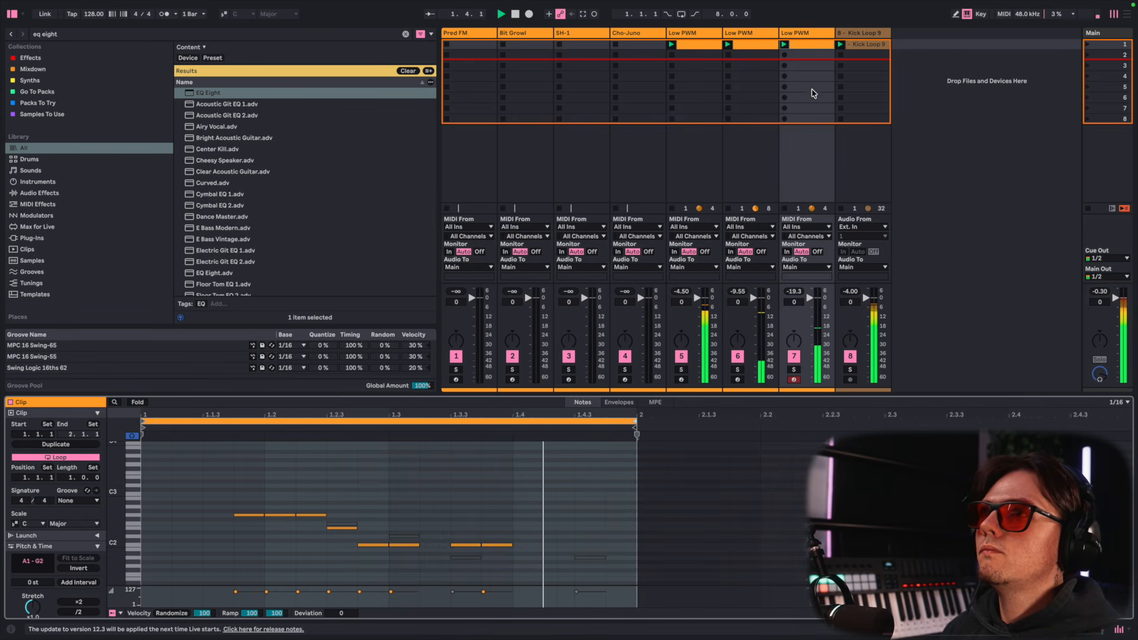
# Open the FM 01 Sub track's SubBoomBass2 and set its FX 1 type to Tape Chorus
pyautogui.click(805, 34)
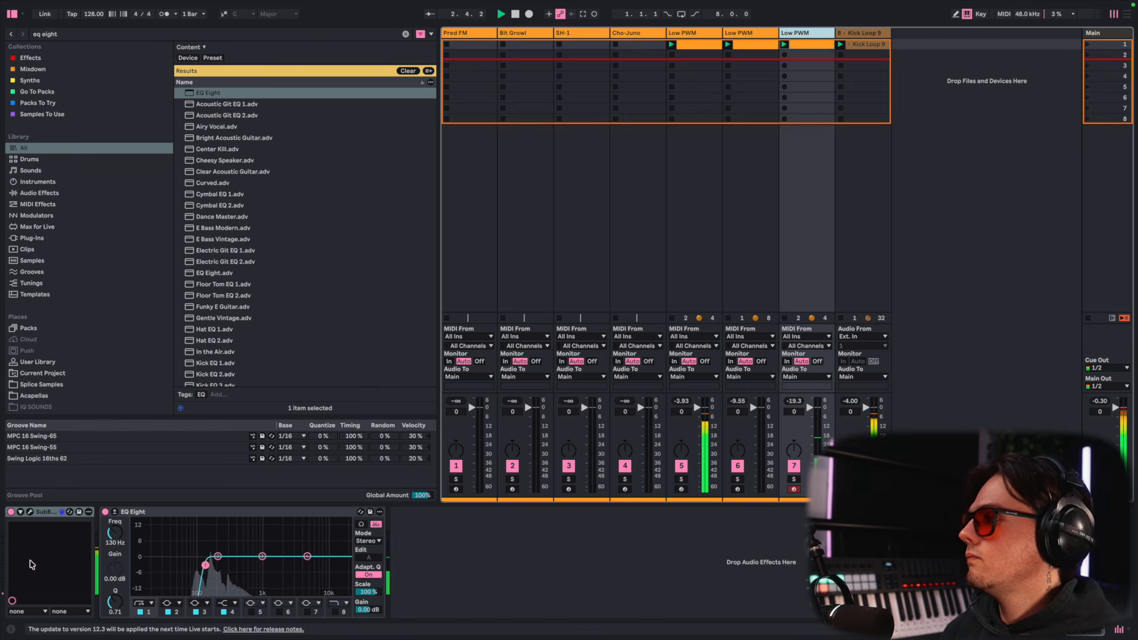
pyautogui.click(30, 512)
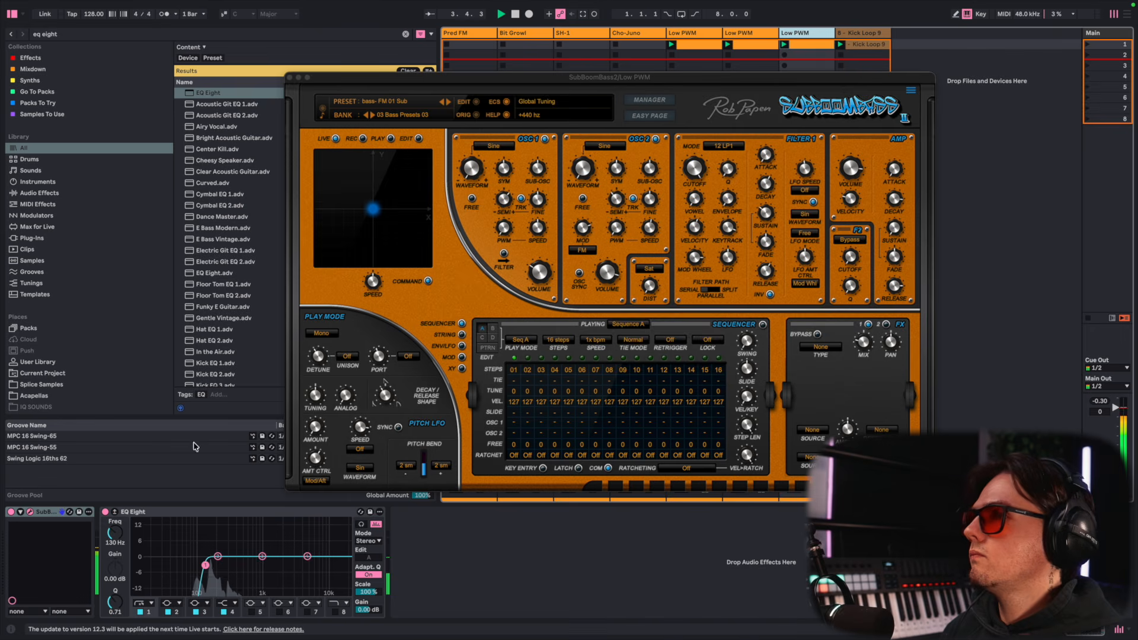
pyautogui.click(828, 343)
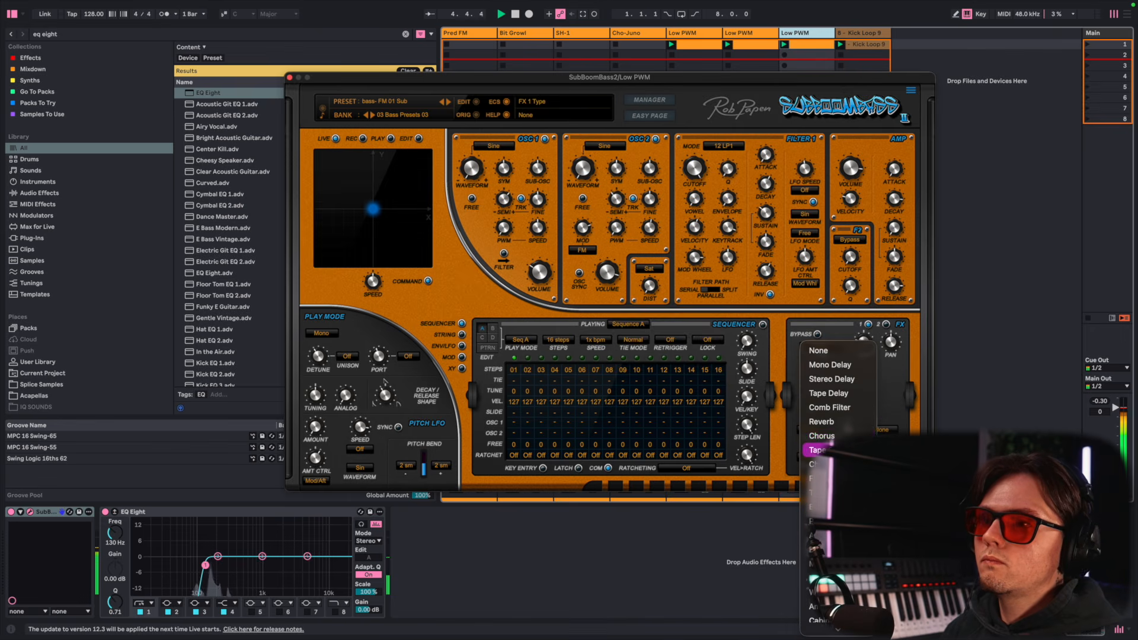
pyautogui.click(821, 450)
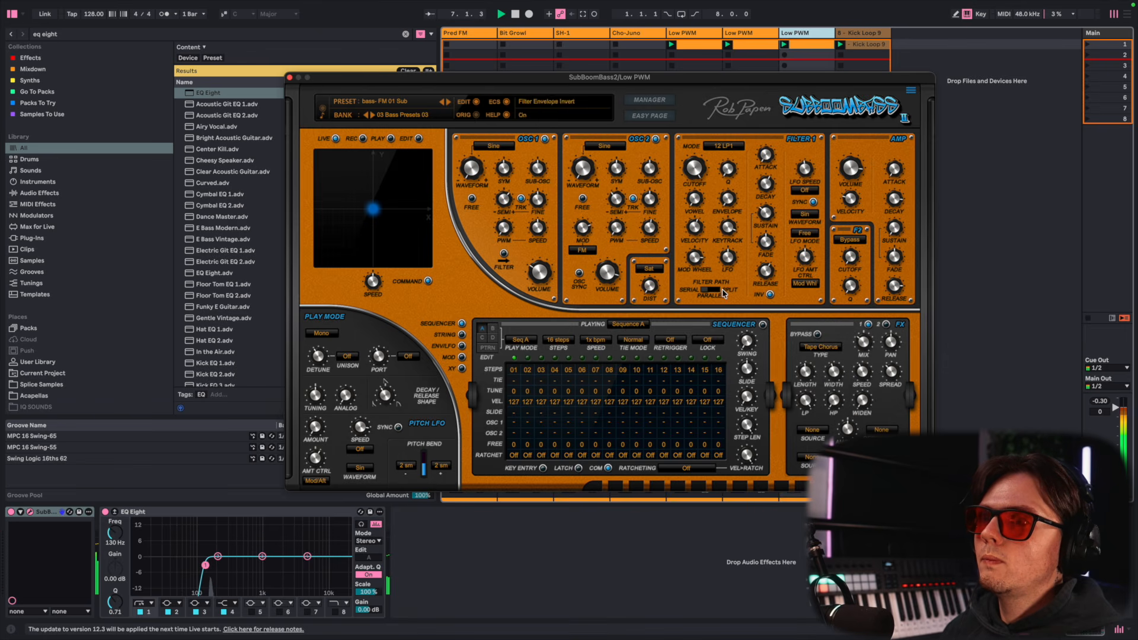
pyautogui.press('space')
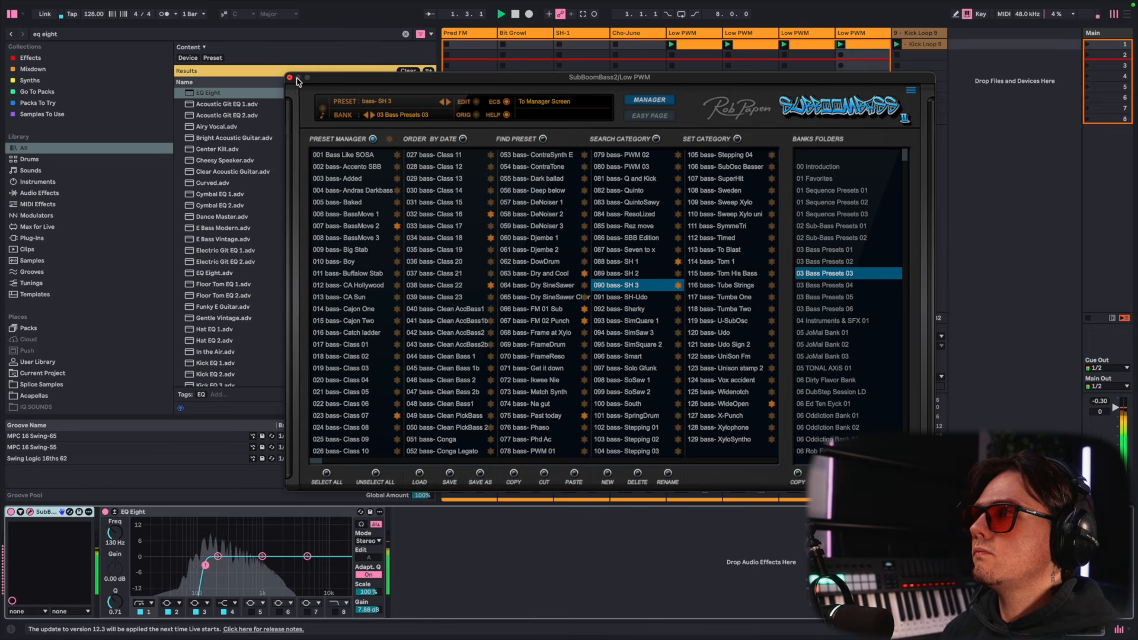
# In the fourth Low PWM track's clip, deactivate every note except the A1 note at 1.3.3
pyautogui.hotkey('ctrl', 'alt', 'p')
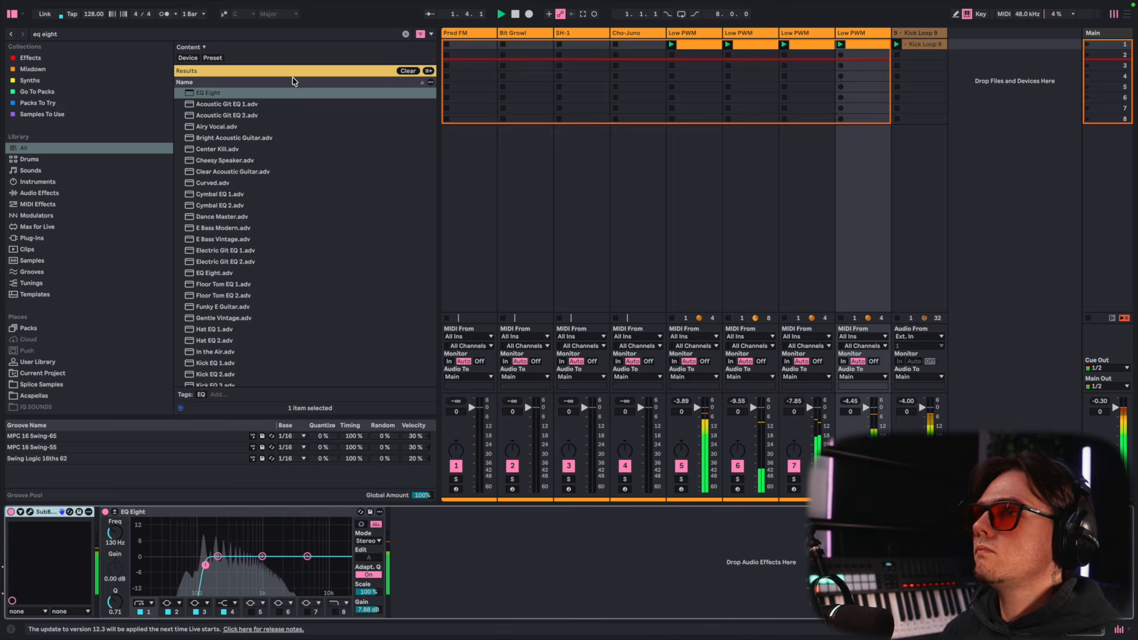
pyautogui.click(867, 40)
pyautogui.moveTo(288, 455); pyautogui.dragTo(470, 601)
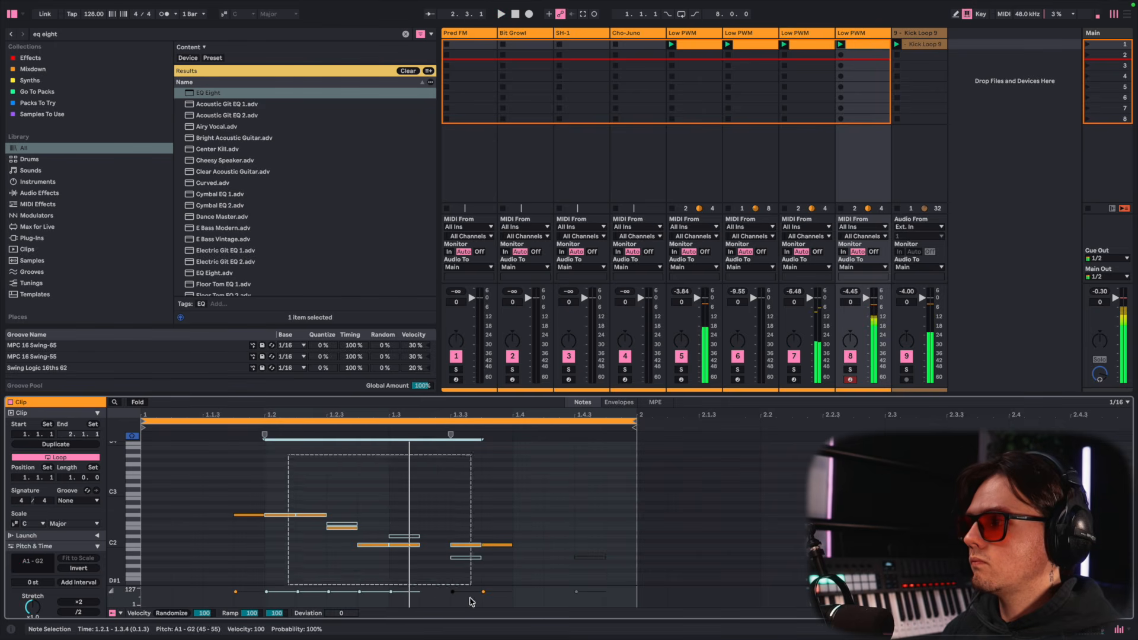
pyautogui.moveTo(233, 492)
pyautogui.mouseDown()
pyautogui.moveTo(303, 521)
pyautogui.moveTo(657, 587)
pyautogui.mouseUp()
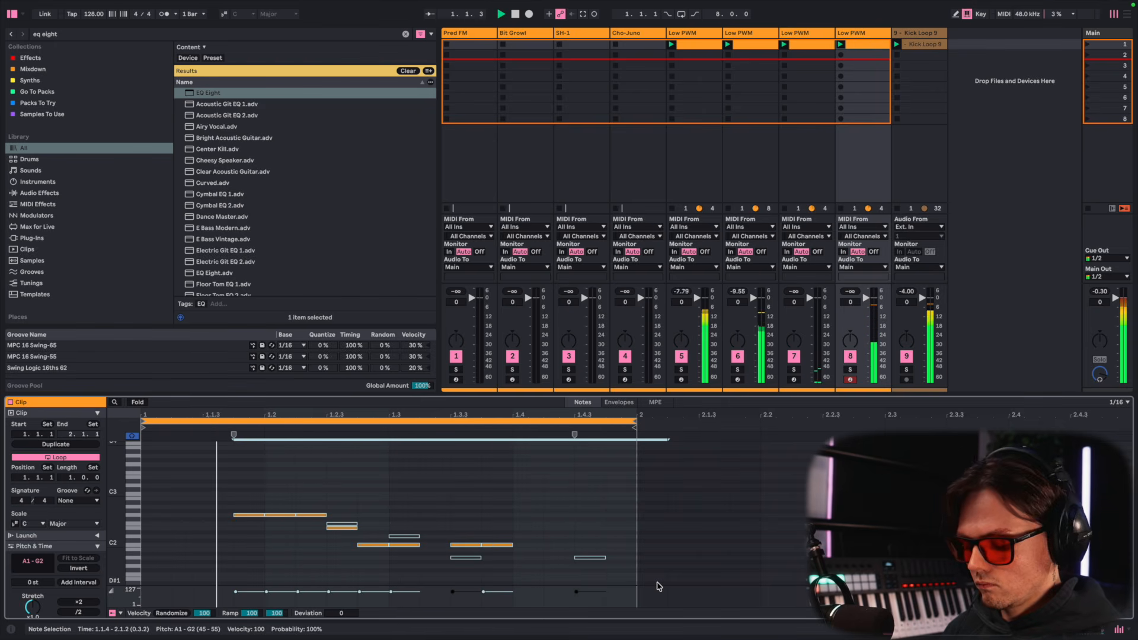
pyautogui.press('0')
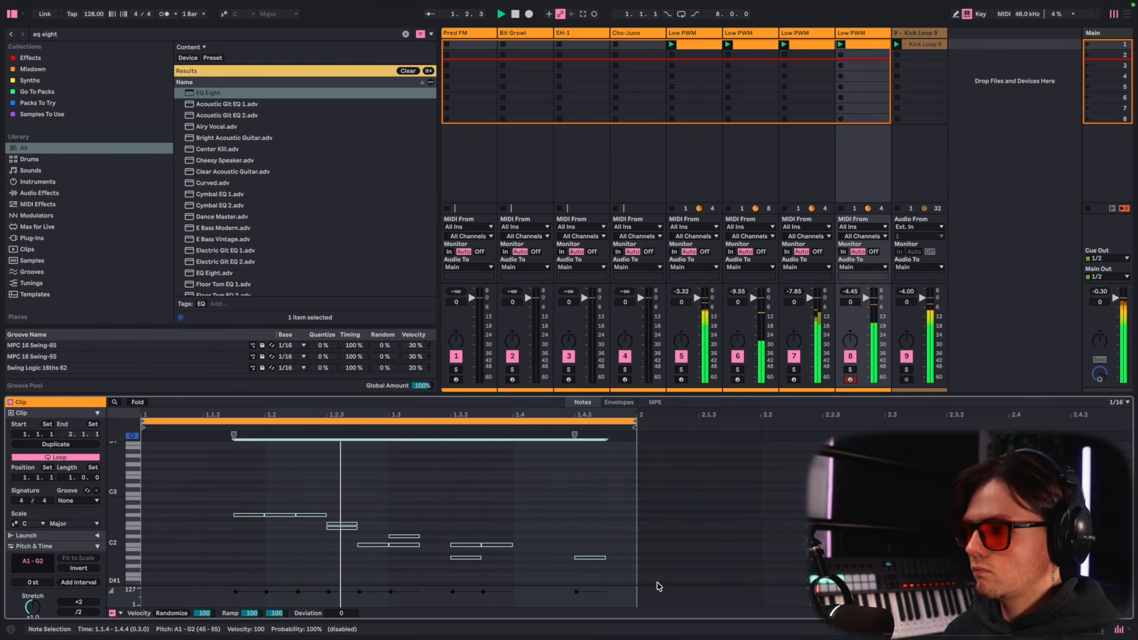
pyautogui.click(460, 559)
pyautogui.press('0')
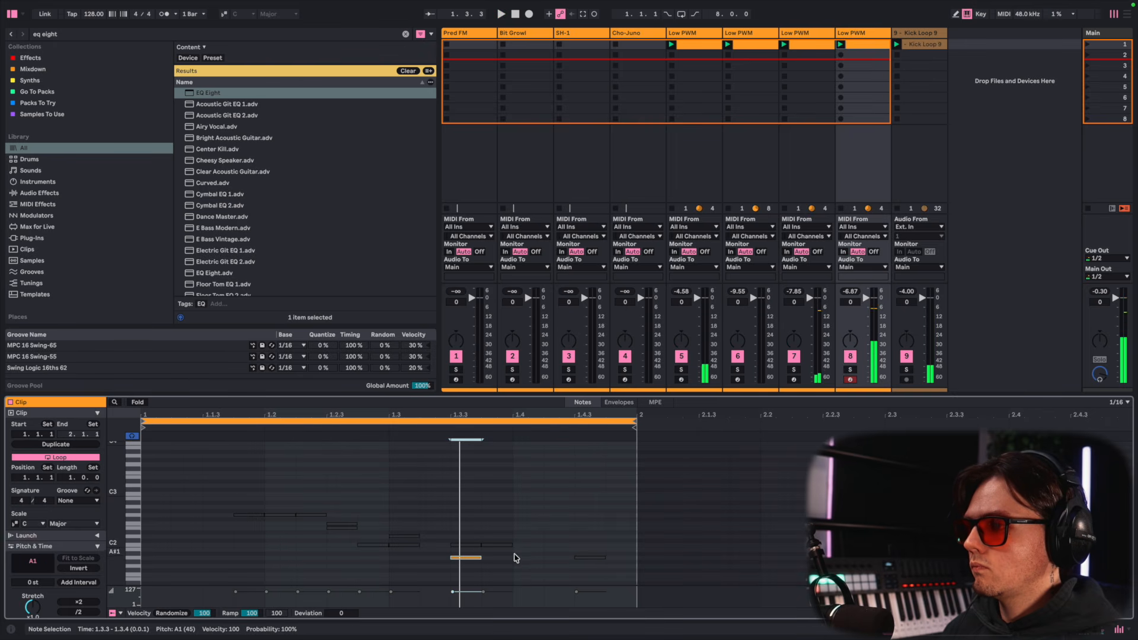
# Place a copy of the A1 note at 1.4.2 and shift the notes starting at 1.3.3 one sixteenth later to 1.3.4
pyautogui.press('space')
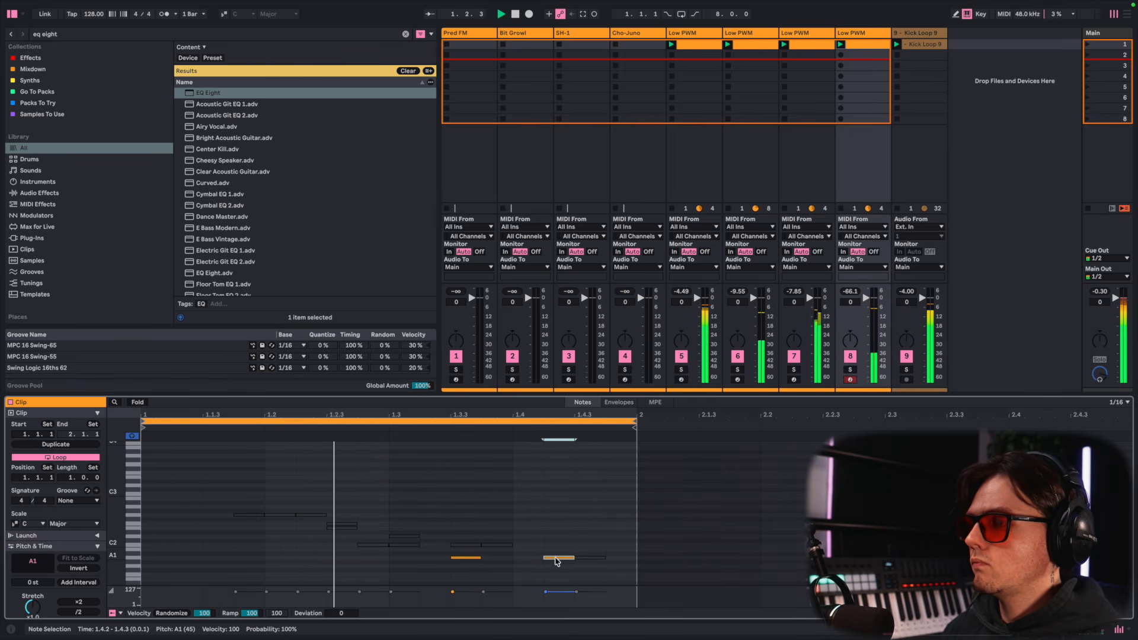
pyautogui.click(466, 557)
pyautogui.keyDown('shift'); pyautogui.click(468, 544); pyautogui.keyUp('shift')
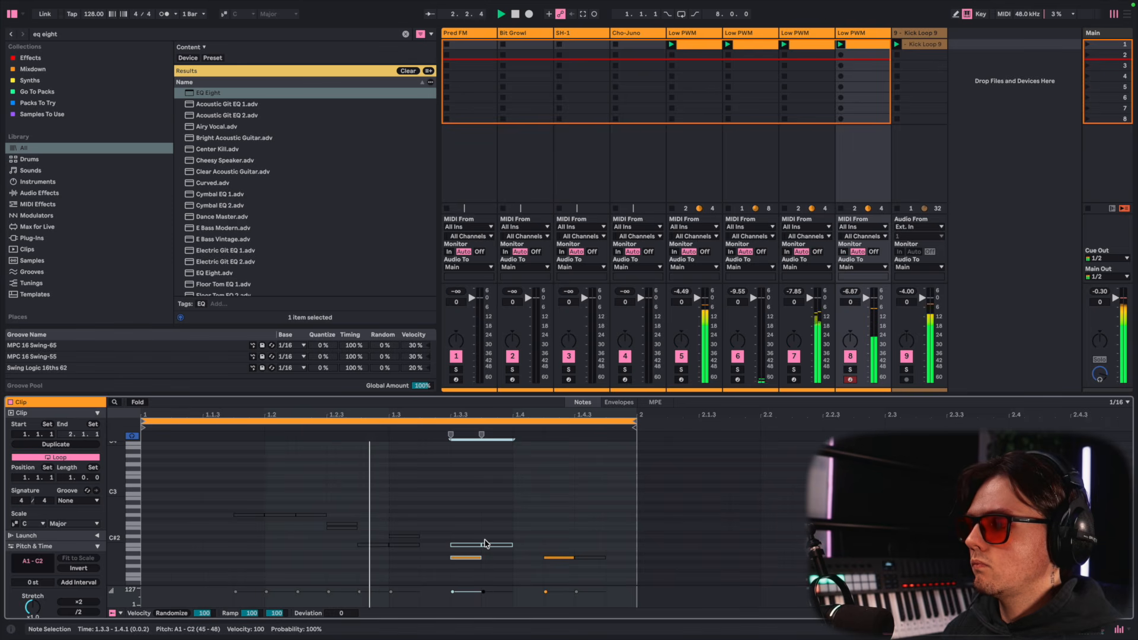
pyautogui.moveTo(468, 544); pyautogui.dragTo(485, 544)
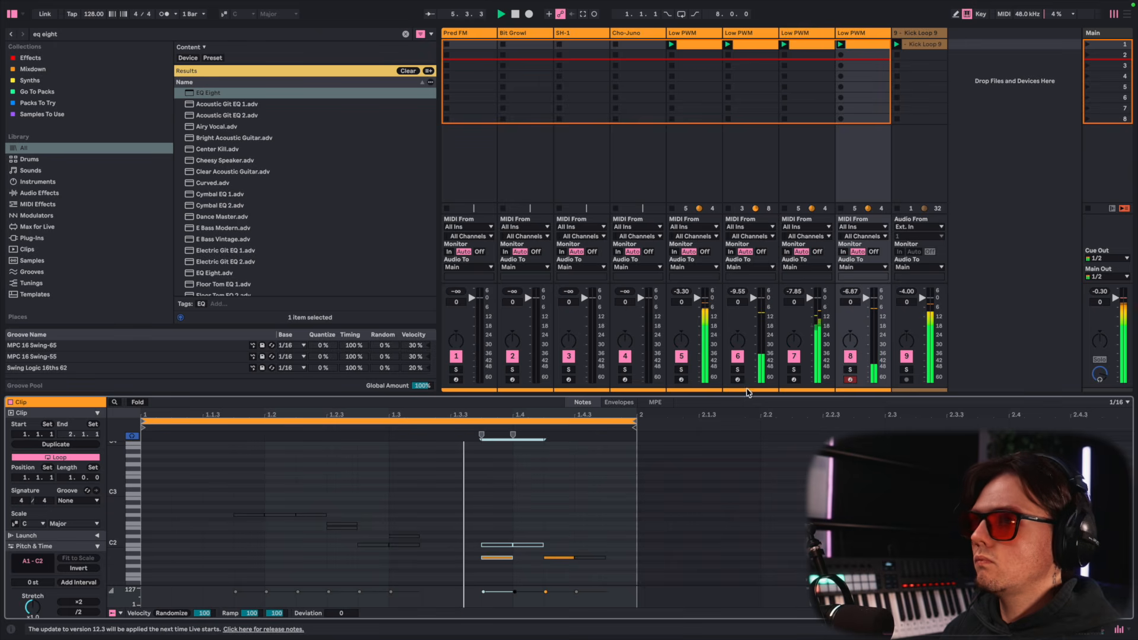
# Lower the fourth Low PWM track's volume to -3.4 dB
pyautogui.moveTo(866, 298); pyautogui.dragTo(866, 303)
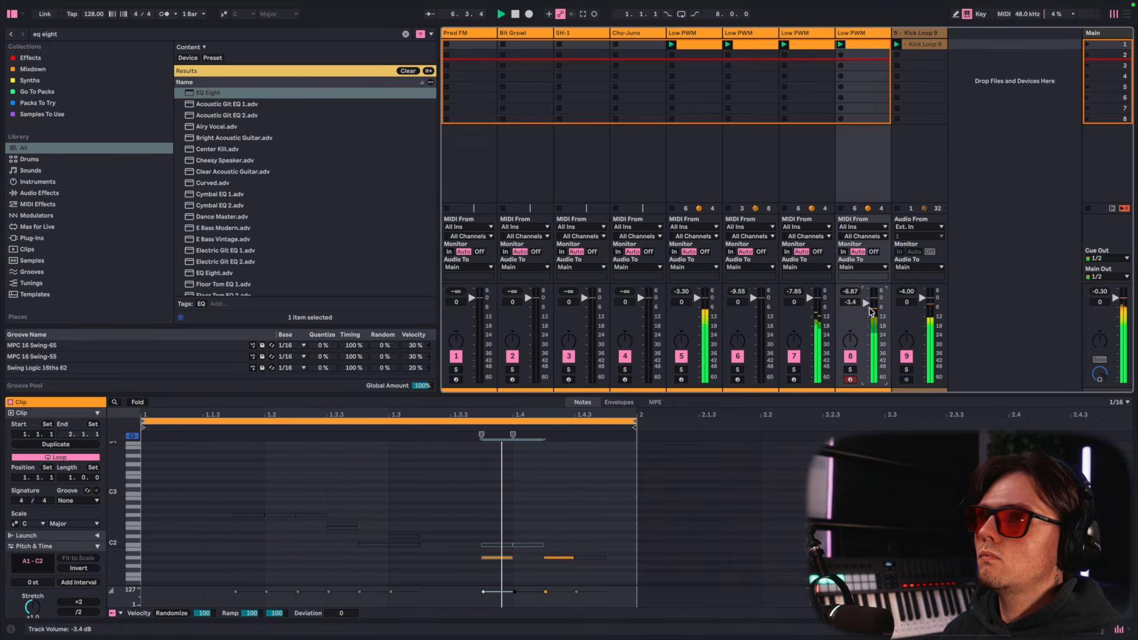
# Open the fourth Low PWM track's SubBoomBass2 and set the filter envelope amount to 55.8 %
pyautogui.click(869, 31)
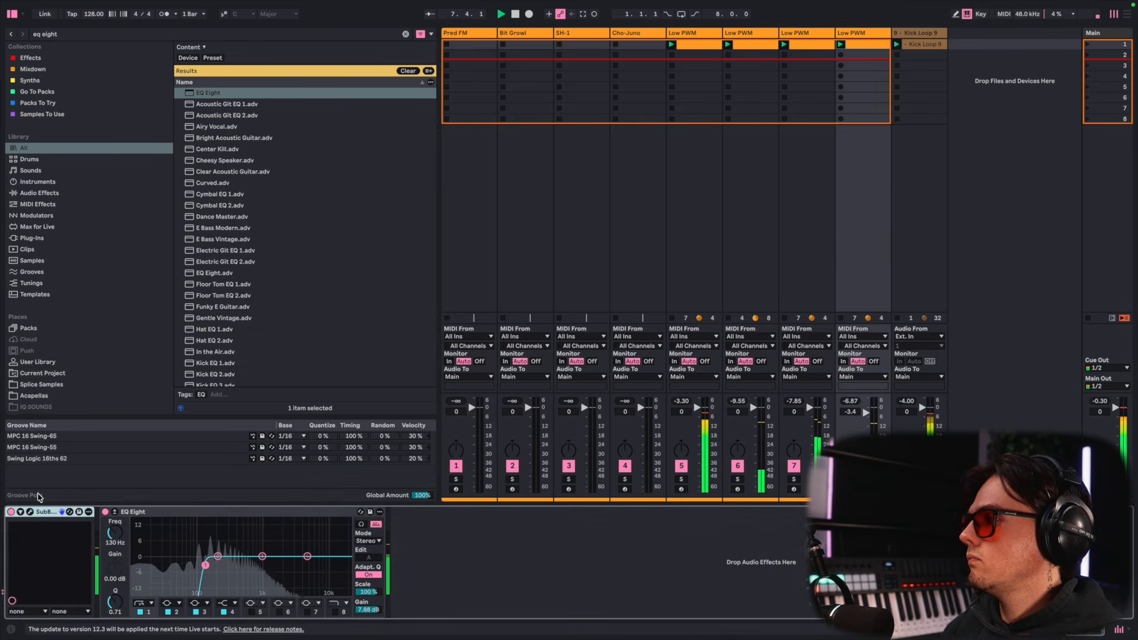
pyautogui.click(30, 511)
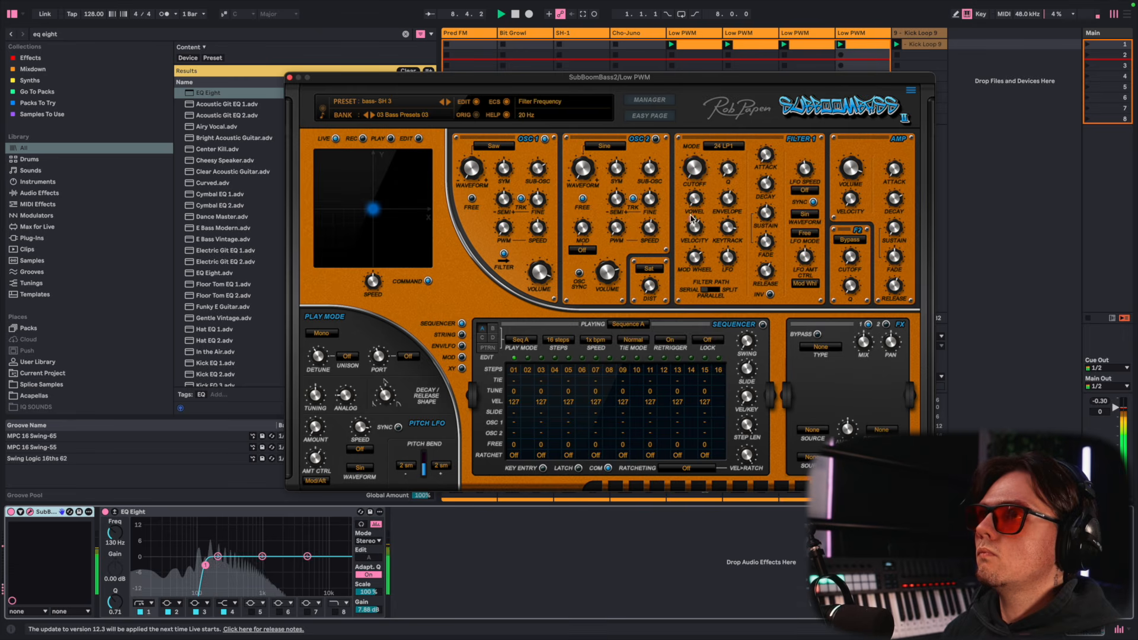
pyautogui.moveTo(735, 210); pyautogui.dragTo(737, 207)
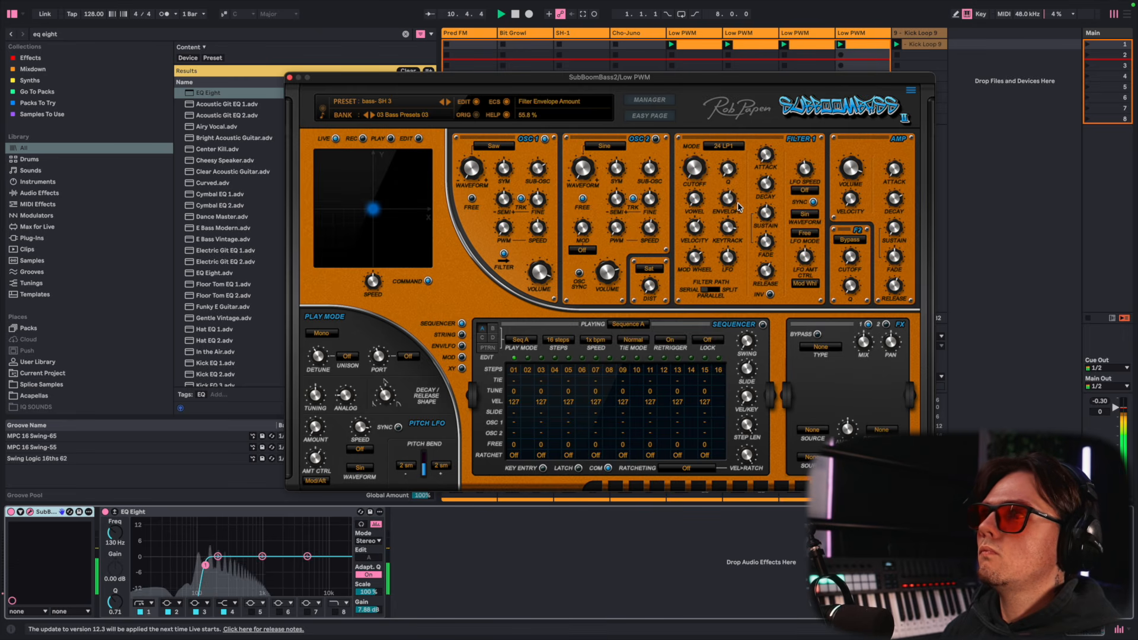
pyautogui.click(289, 78)
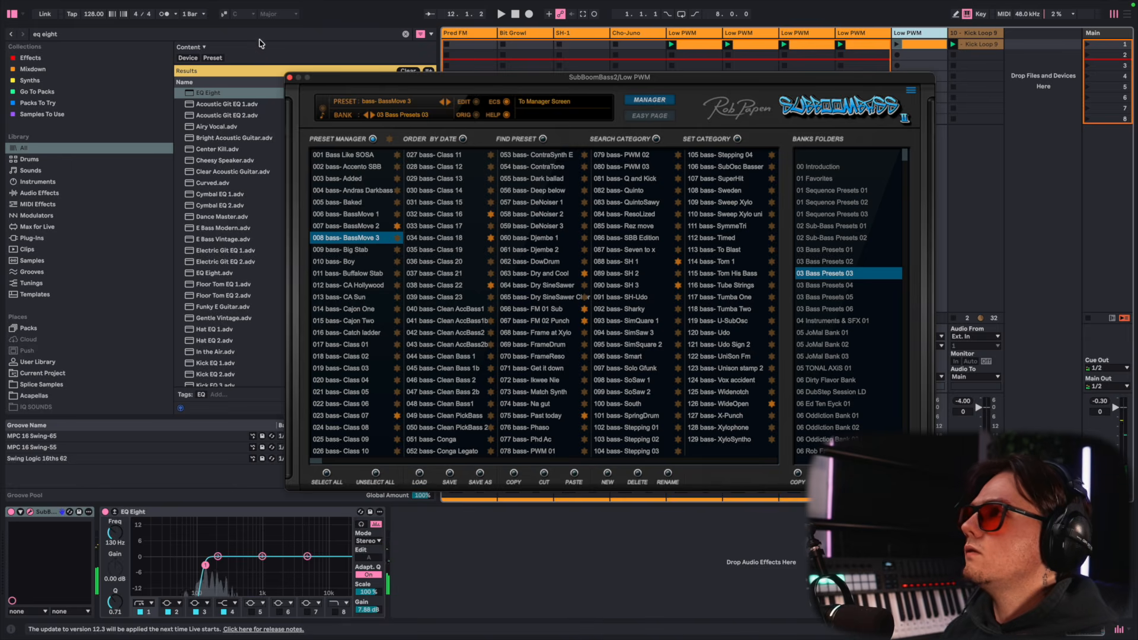
# Open and launch the fifth Low PWM track's clip, and lower the track's volume to -6.0 dB
pyautogui.click(289, 77)
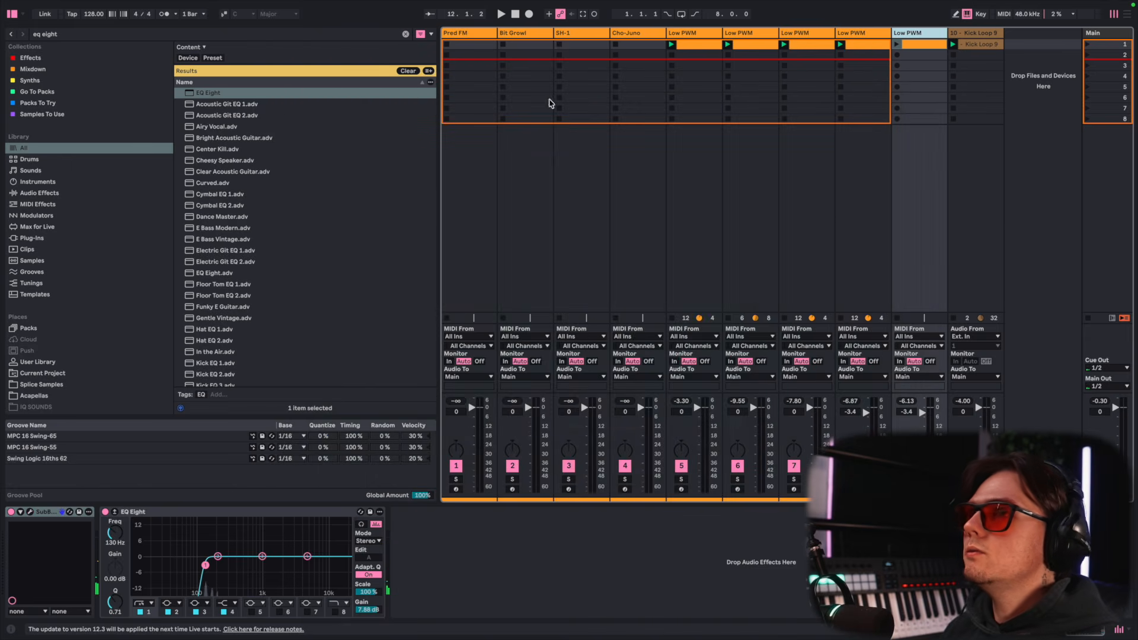
pyautogui.doubleClick(919, 44)
pyautogui.click(897, 45)
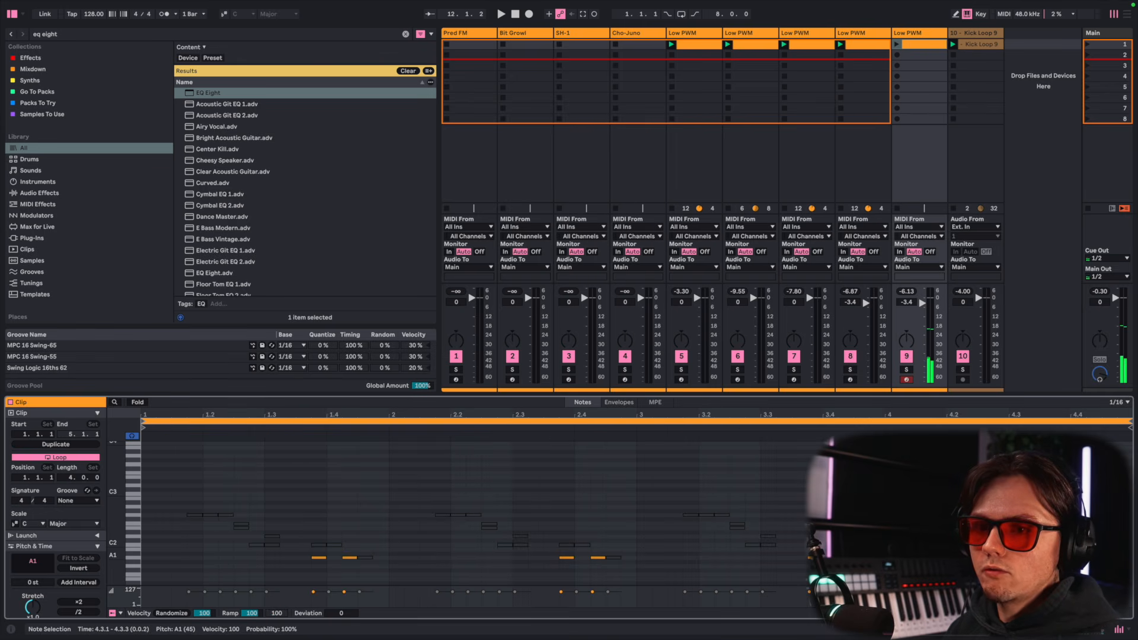
pyautogui.click(897, 45)
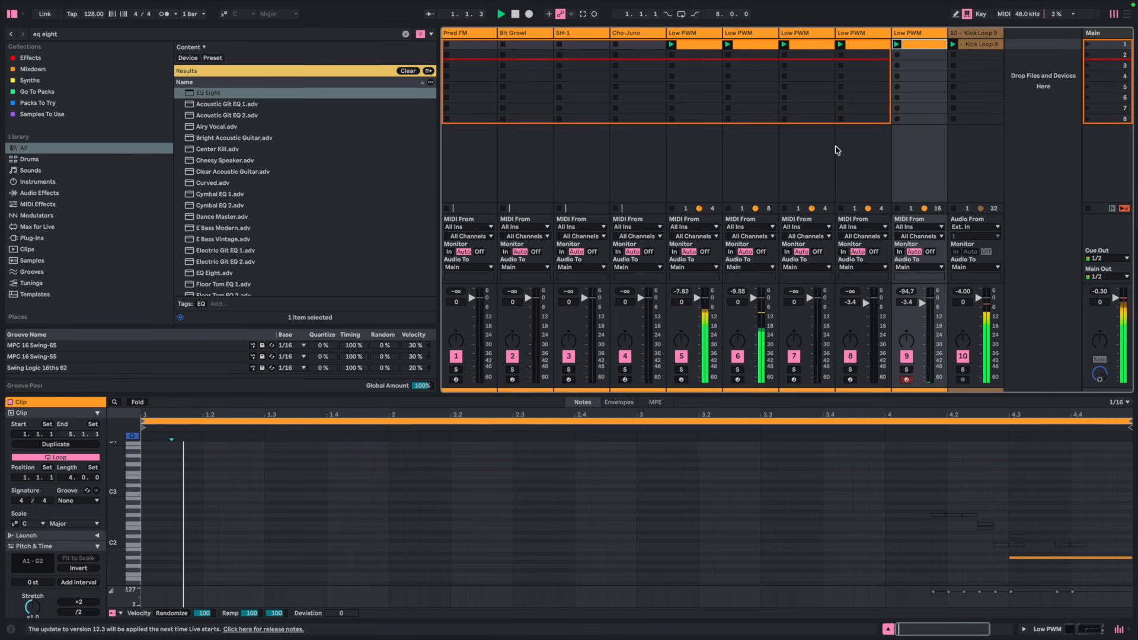
pyautogui.hscroll(2, 835, 475)
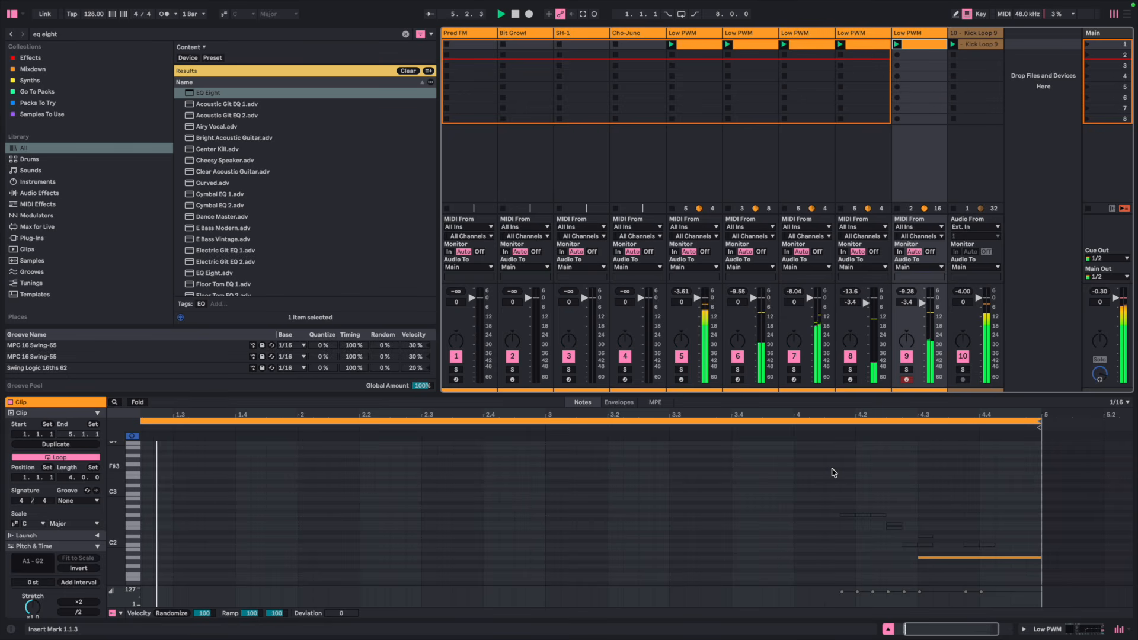
pyautogui.moveTo(923, 303); pyautogui.dragTo(929, 311)
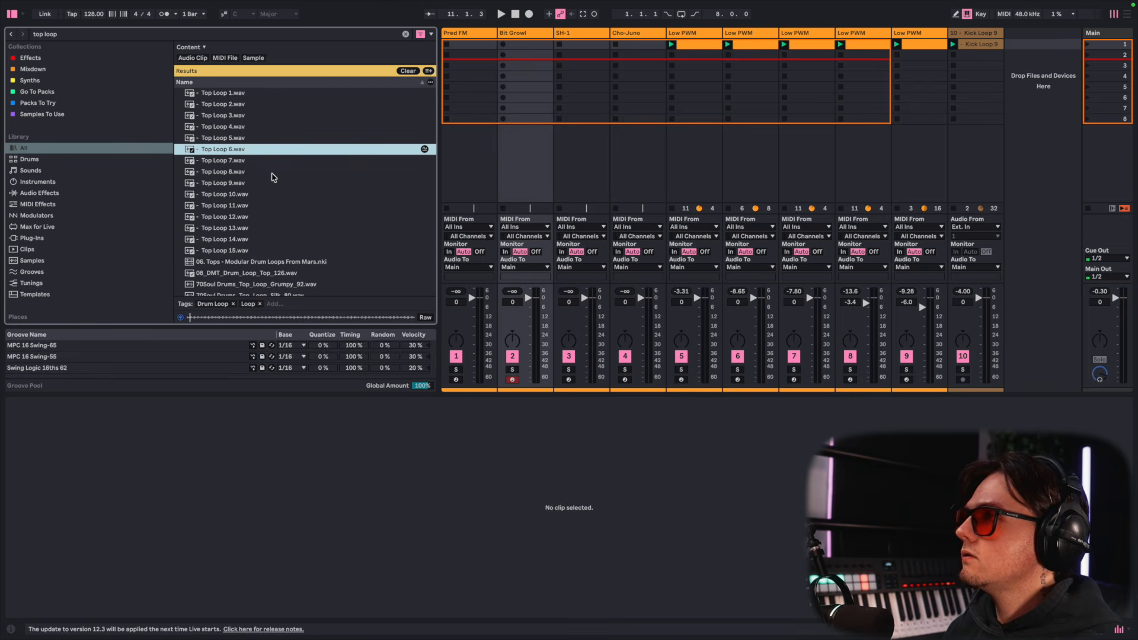
# Audition the samples Top Loop 7, 9, 10, 12 and 13 from the "top loop" search results
pyautogui.click(229, 163)
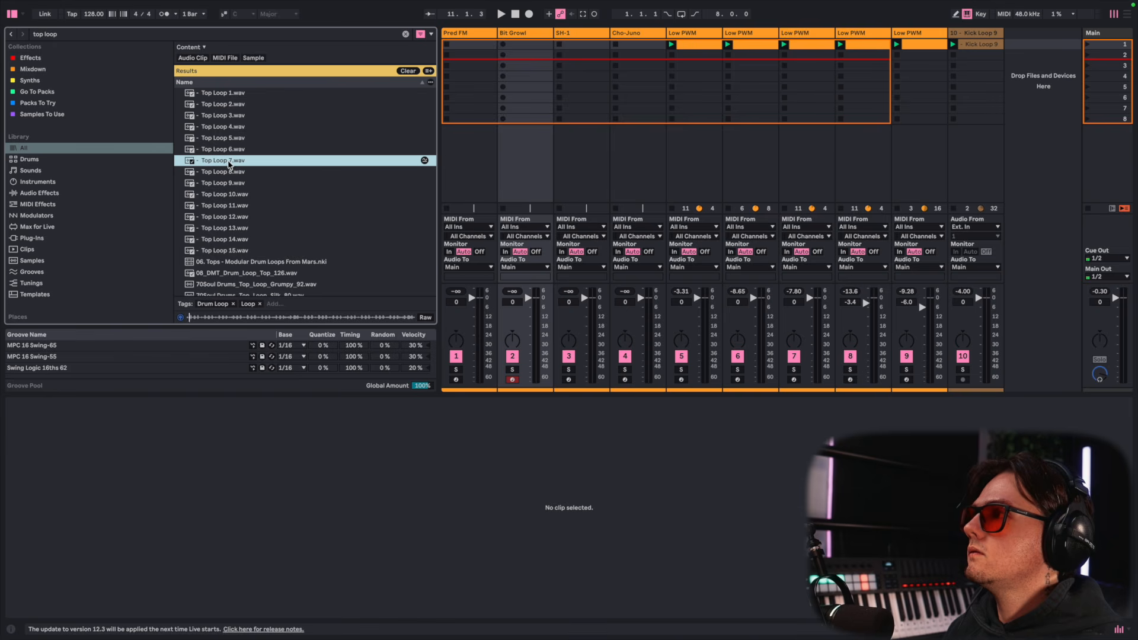
pyautogui.click(227, 184)
pyautogui.click(228, 196)
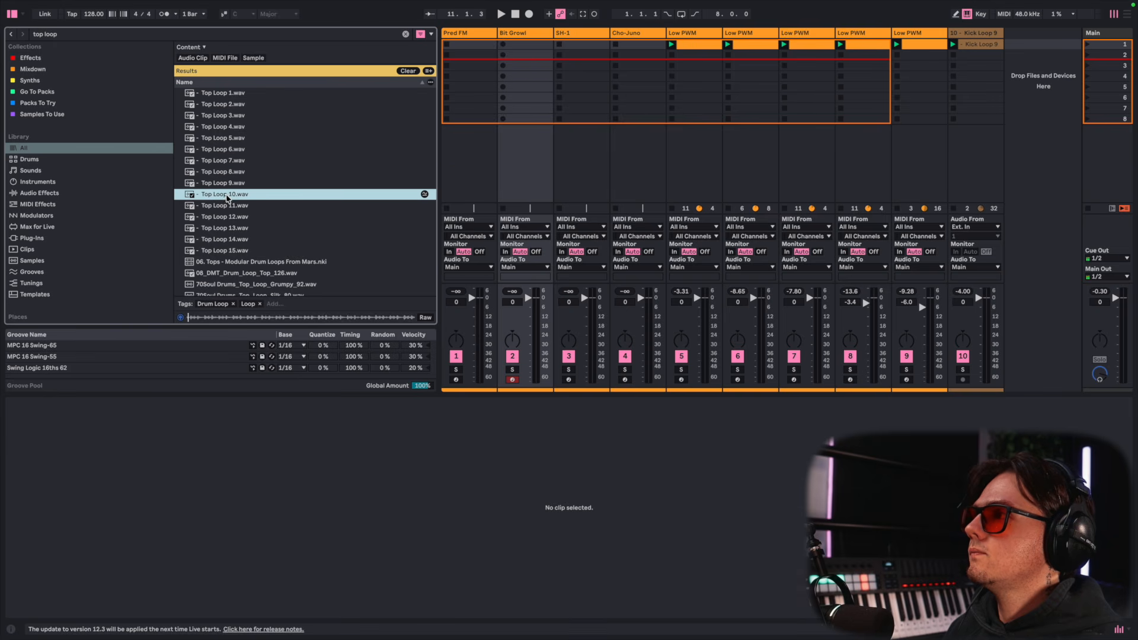
pyautogui.click(223, 219)
pyautogui.click(225, 230)
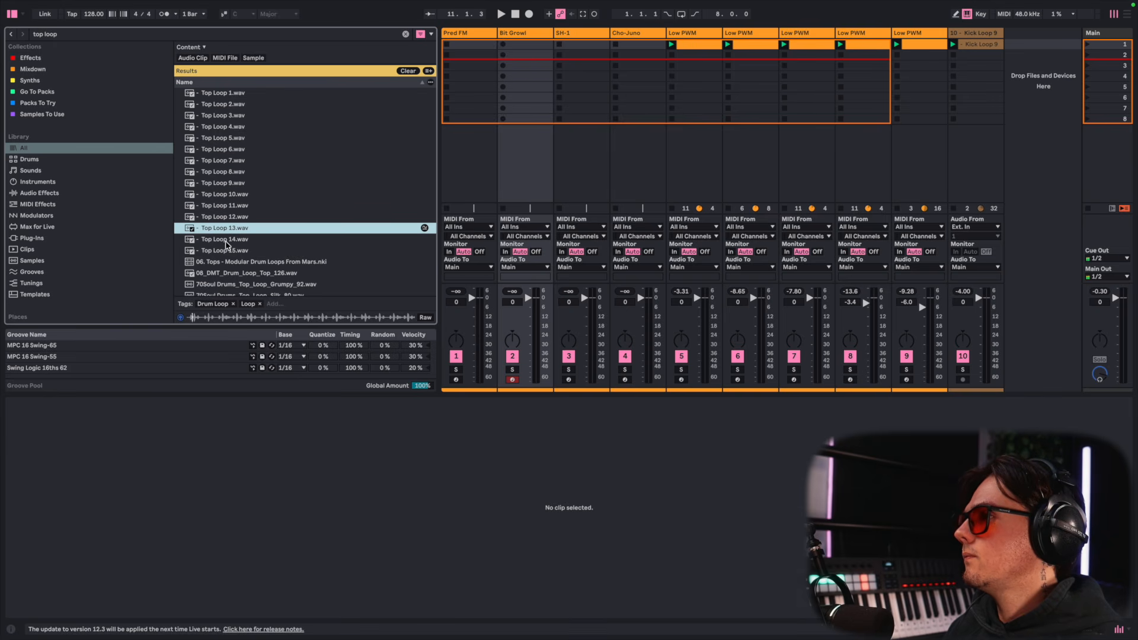